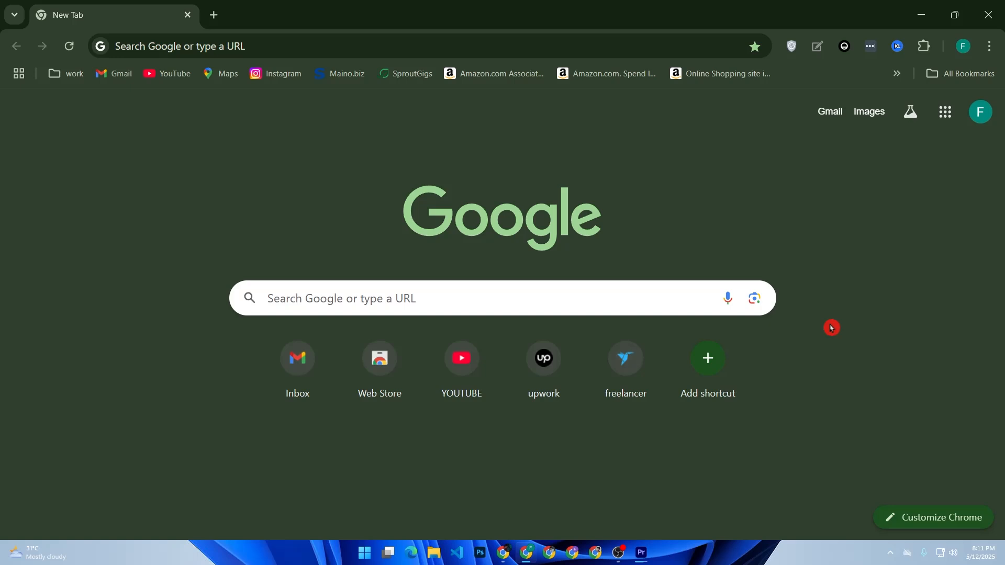
Step: Search Google for fiverr and open the Fiverr website from the results
click(619, 290)
text(f)
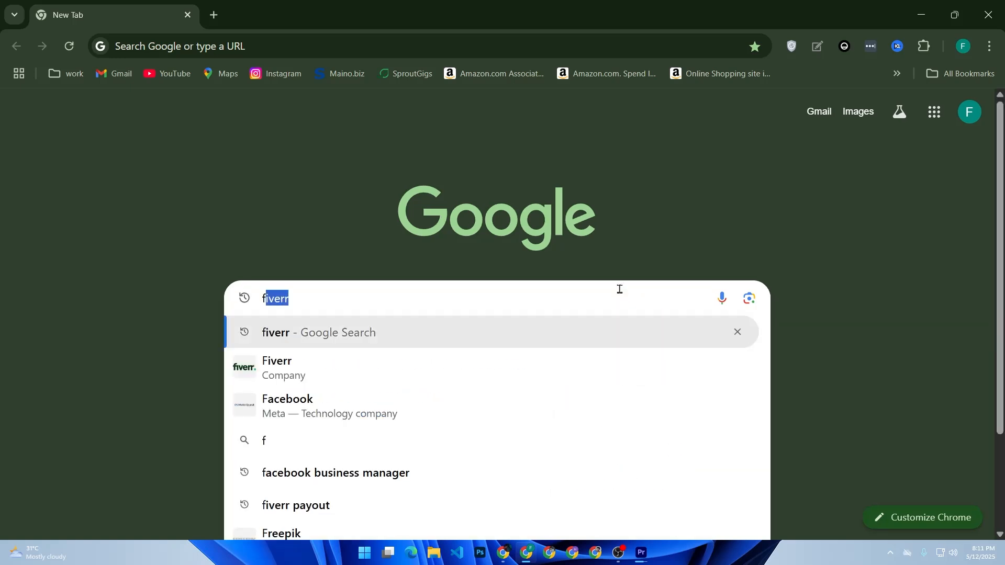
key(Return)
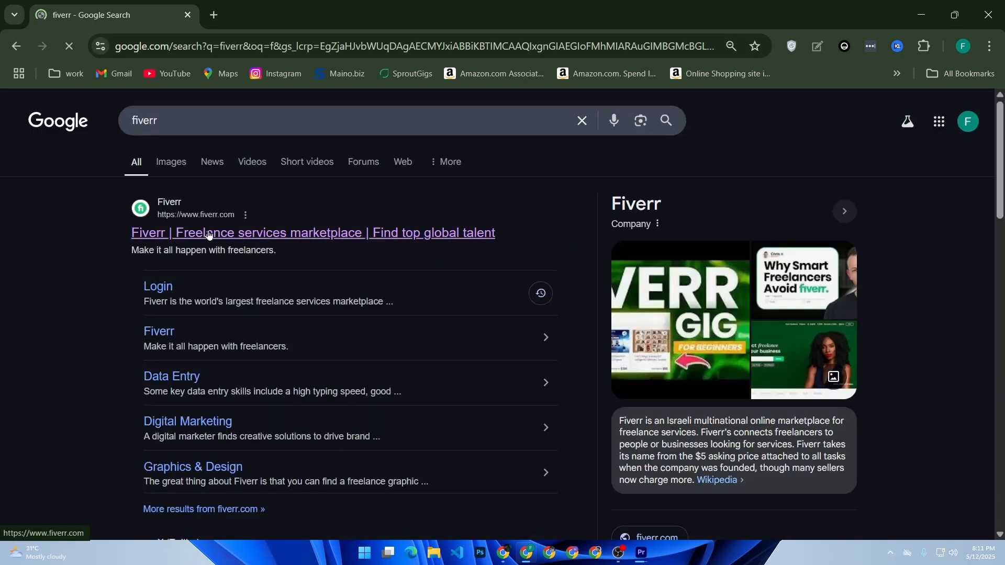
click(208, 234)
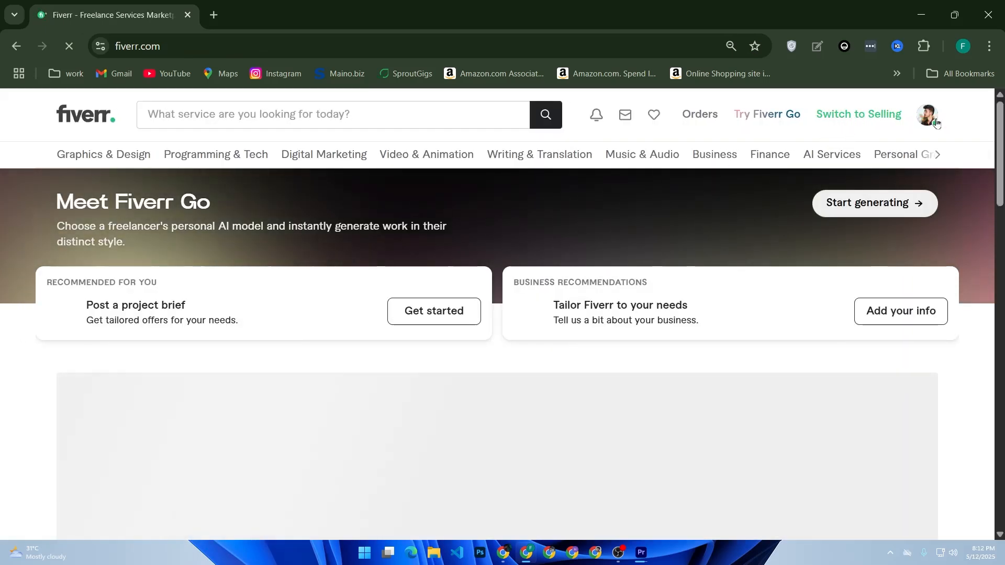
Step: Switch the Fiverr account from buying to selling to reach the seller dashboard
click(936, 122)
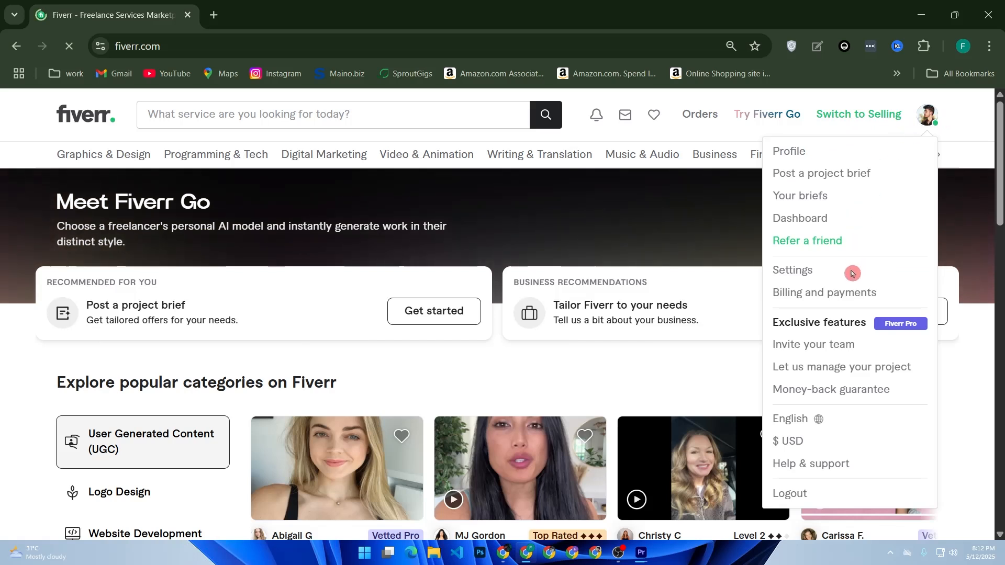
click(804, 272)
click(922, 118)
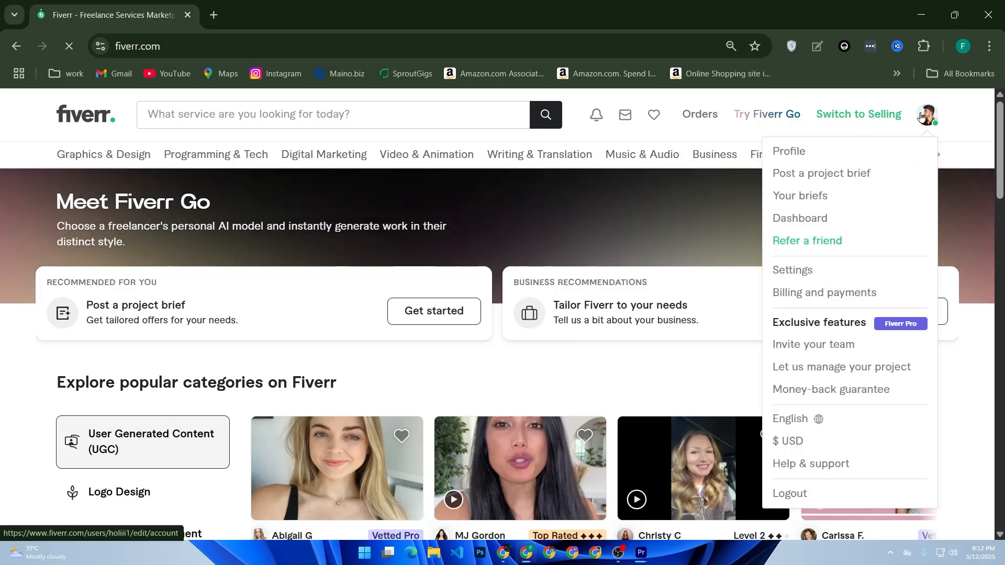
click(865, 117)
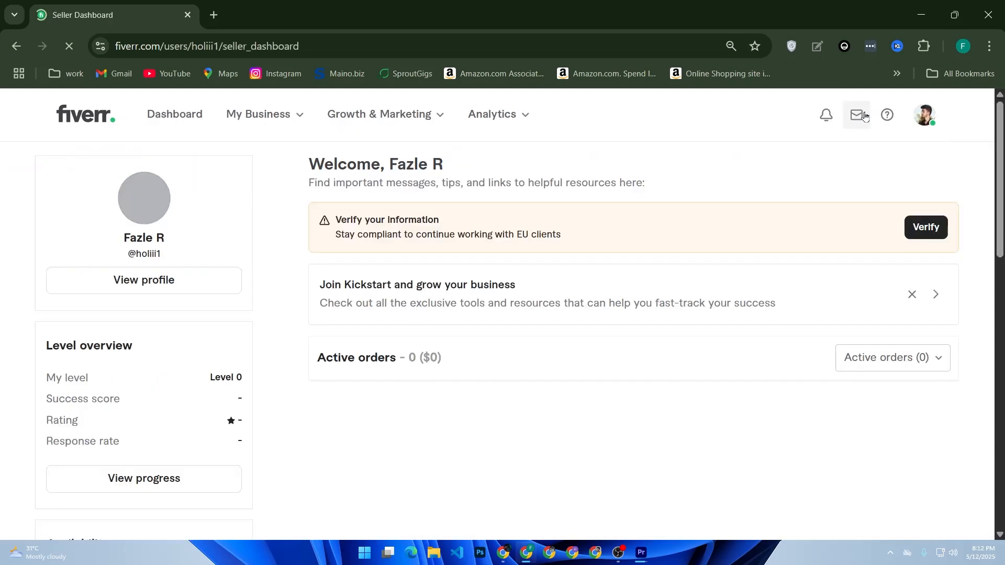
Step: Go to the seller's Gigs page and start creating a new gig
click(274, 115)
click(236, 185)
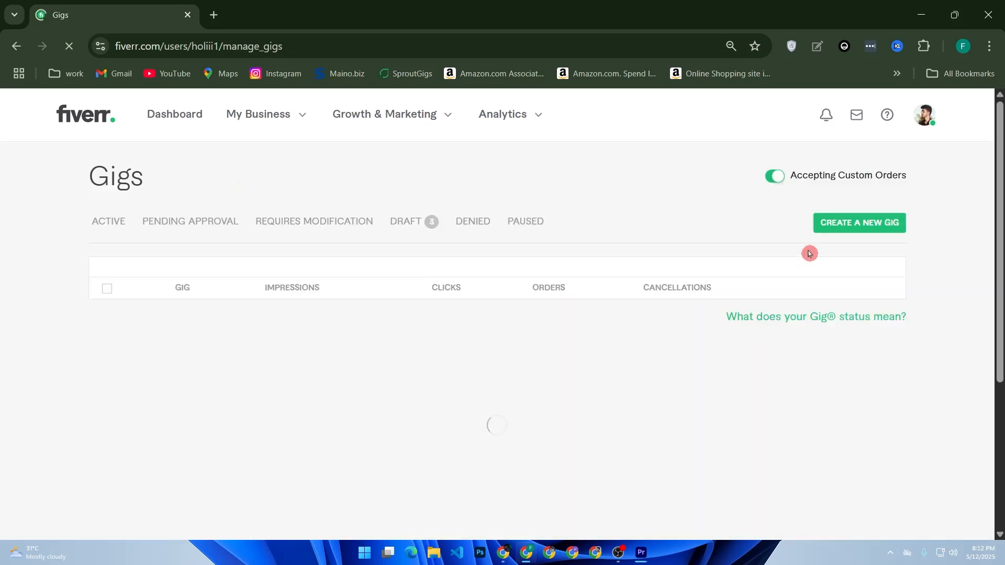
click(836, 232)
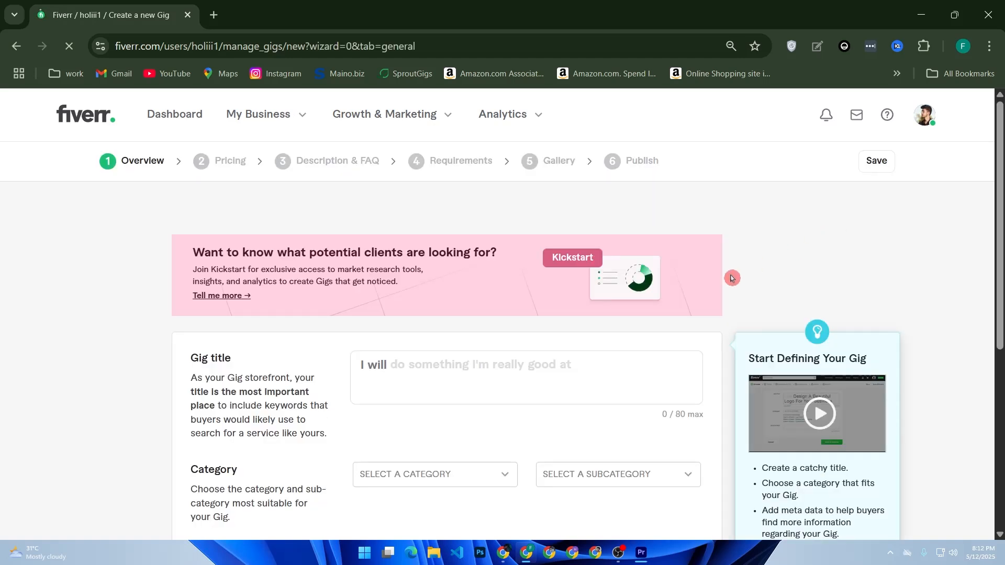
Step: Enter the gig title so it reads "I will design a modern logo in 24 hours"
scroll(624, 346, down, 5)
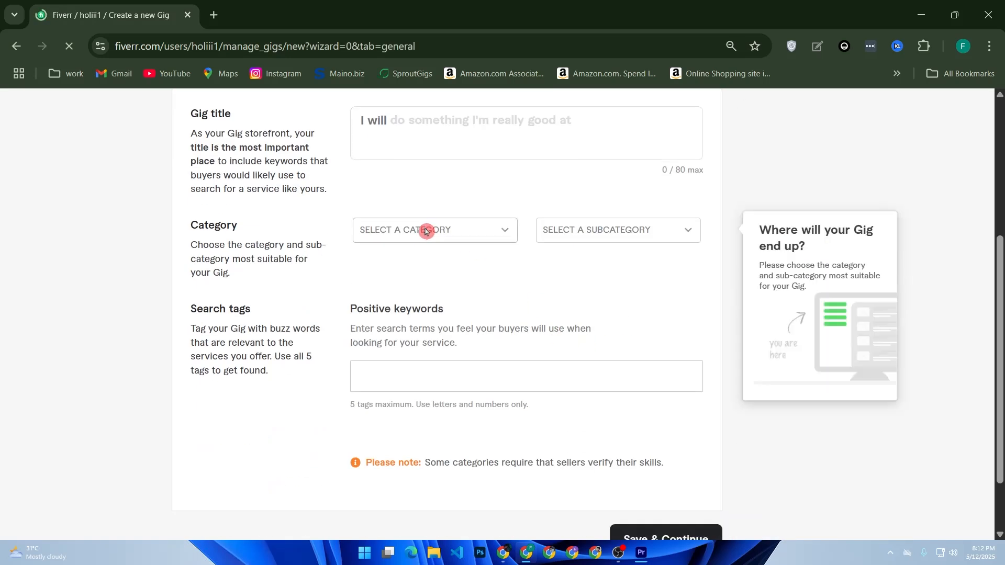
scroll(424, 213, up, 2)
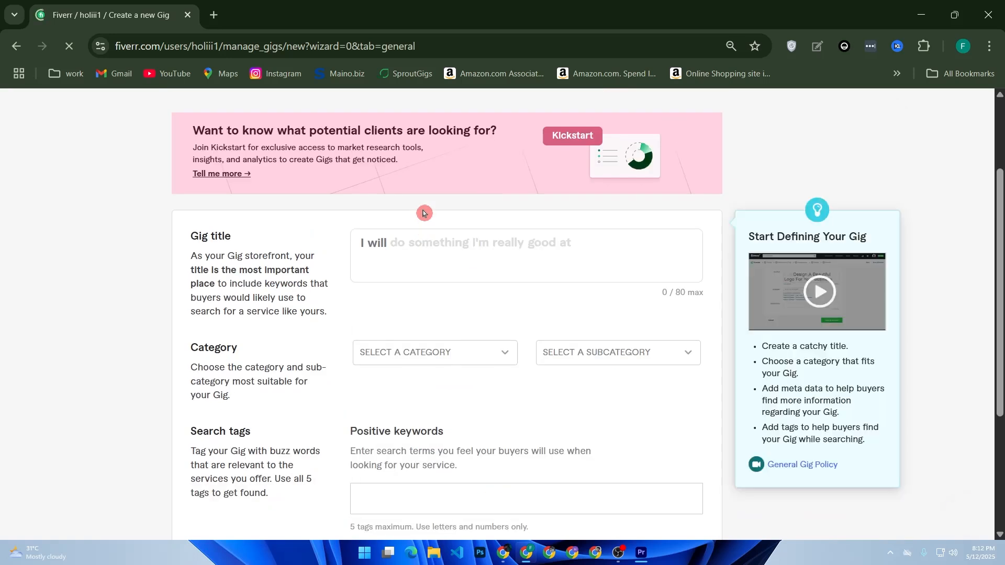
click(405, 237)
click(406, 240)
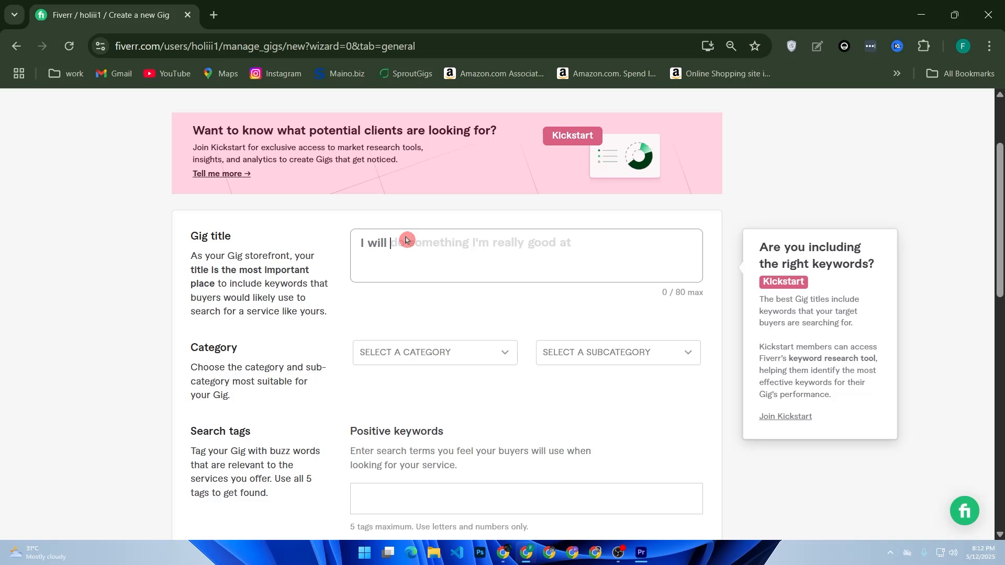
text(desw)
text(gn)
text( a modern)
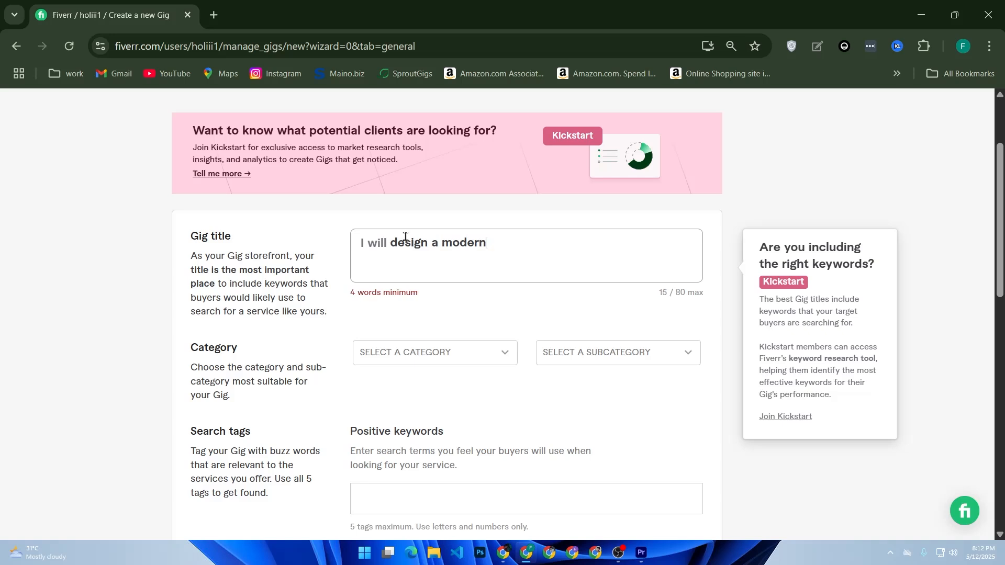
text( logo in 24)
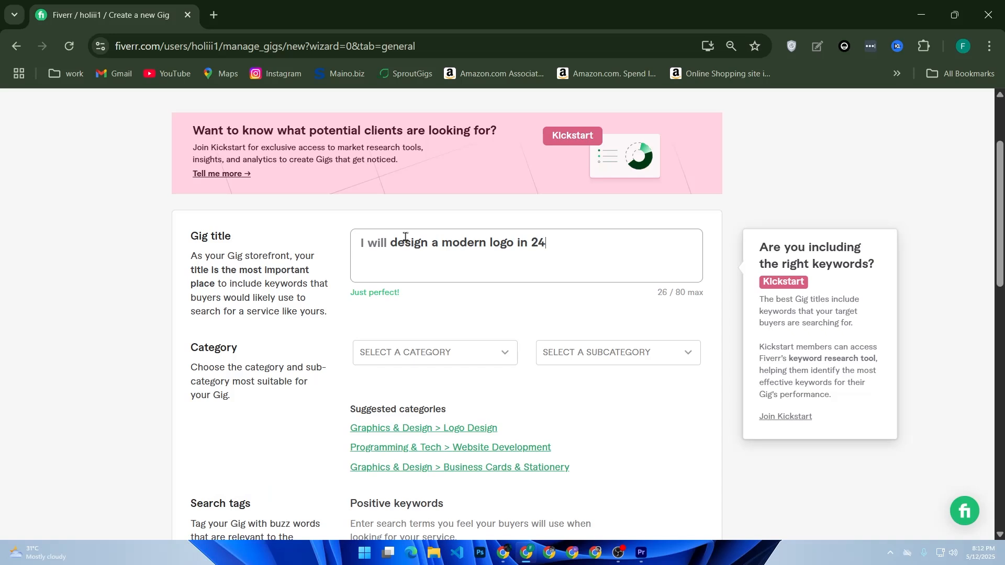
text( hours)
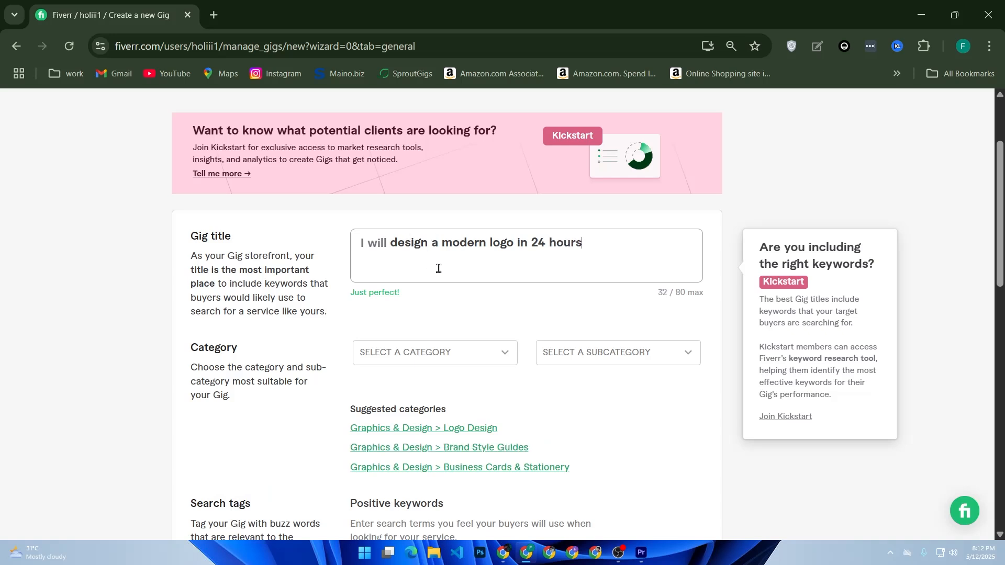
Step: Set the gig's category to Graphics & Design and its subcategory to Logo Design
scroll(442, 286, down, 2)
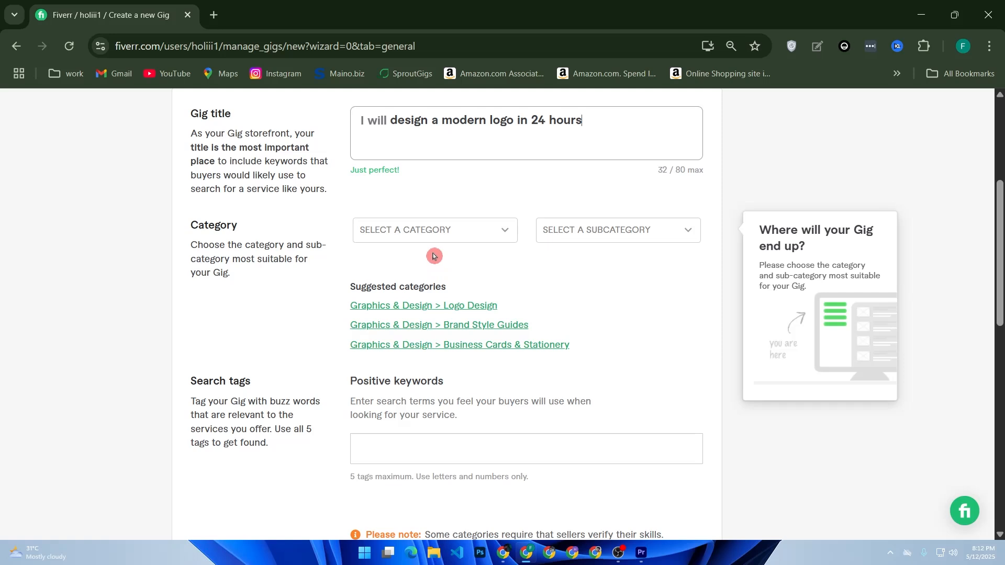
click(425, 231)
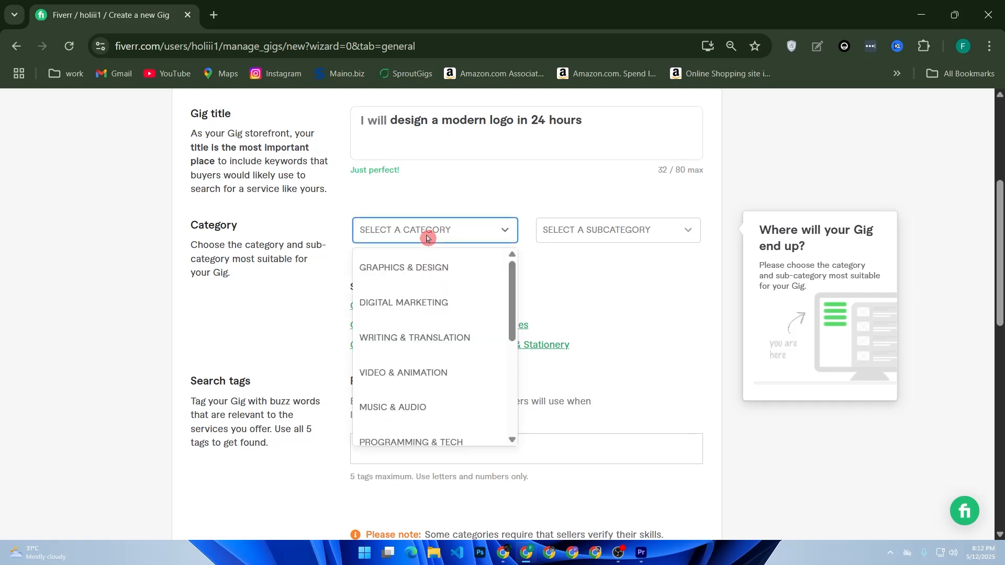
click(413, 269)
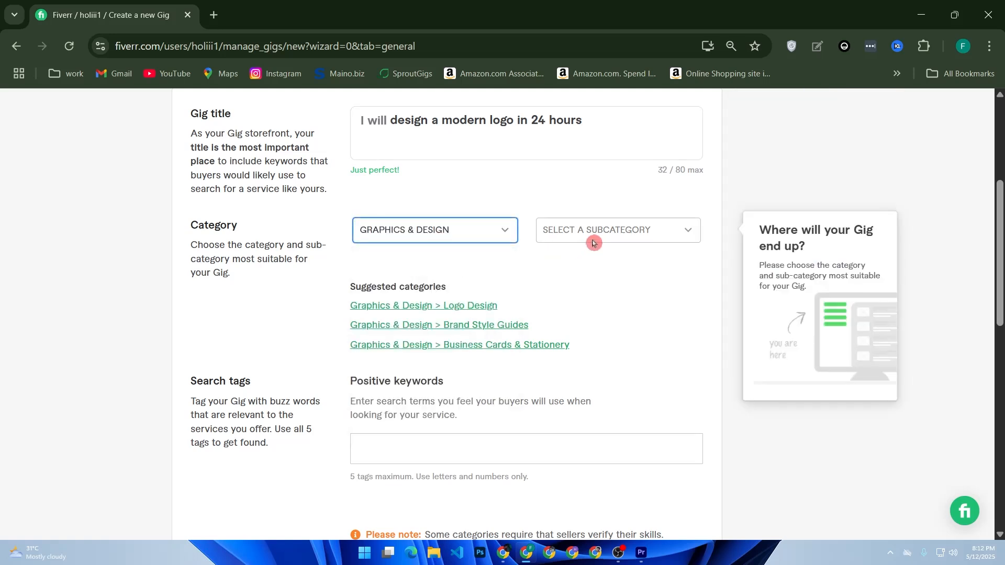
click(594, 242)
click(566, 265)
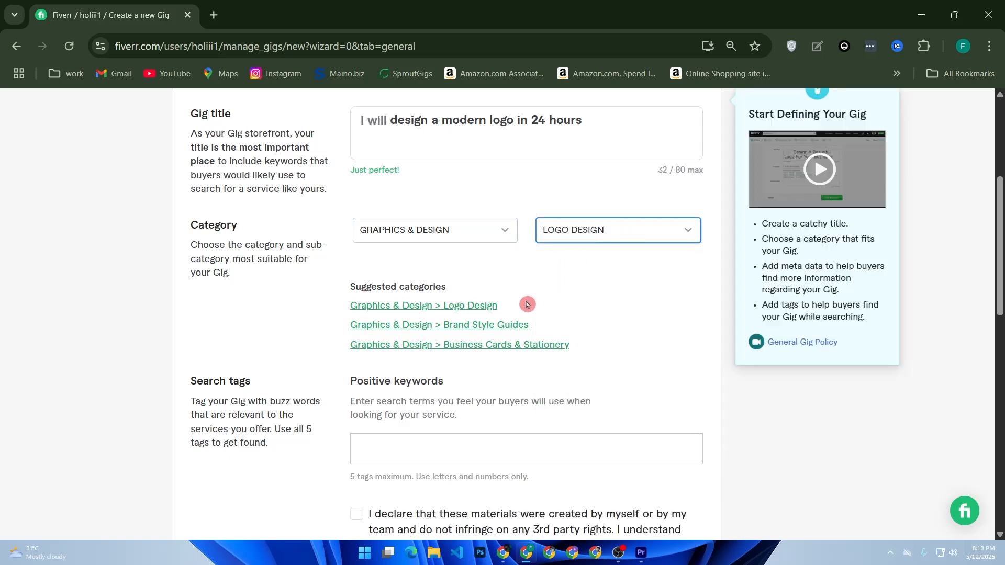
Step: Set the logo style in the gig metadata to Cartoon
scroll(504, 329, down, 3)
scroll(504, 329, down, 1)
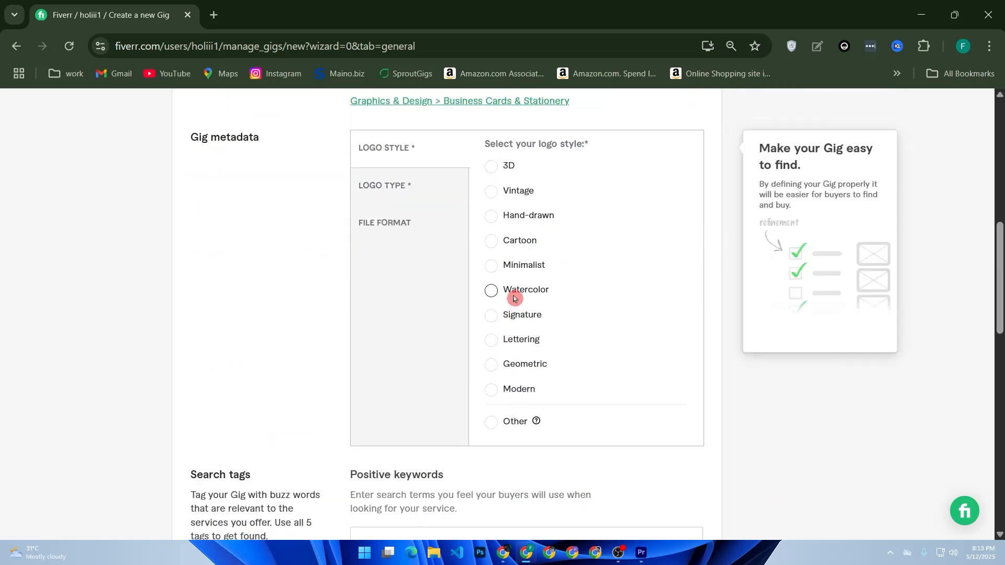
scroll(512, 297, up, 2)
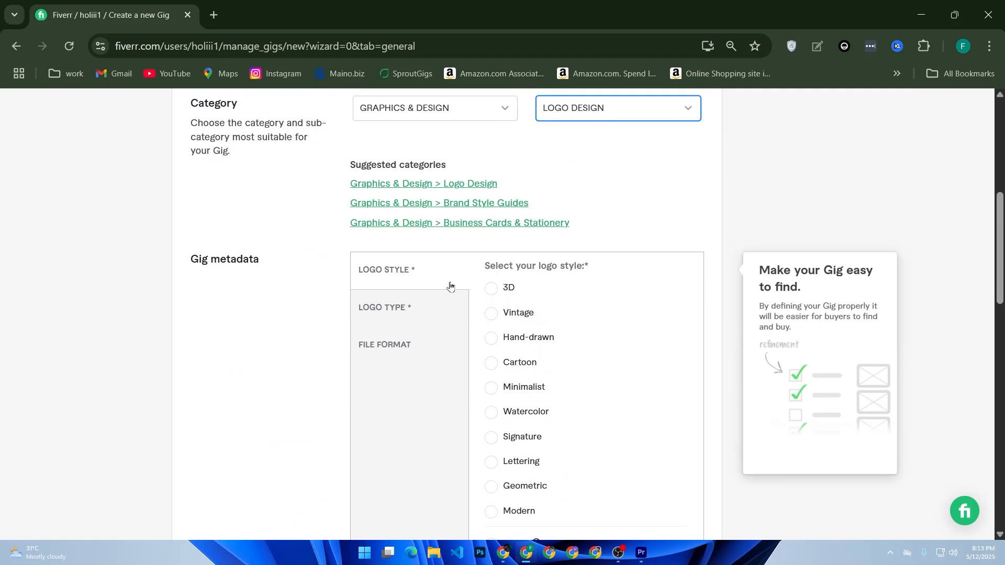
click(505, 288)
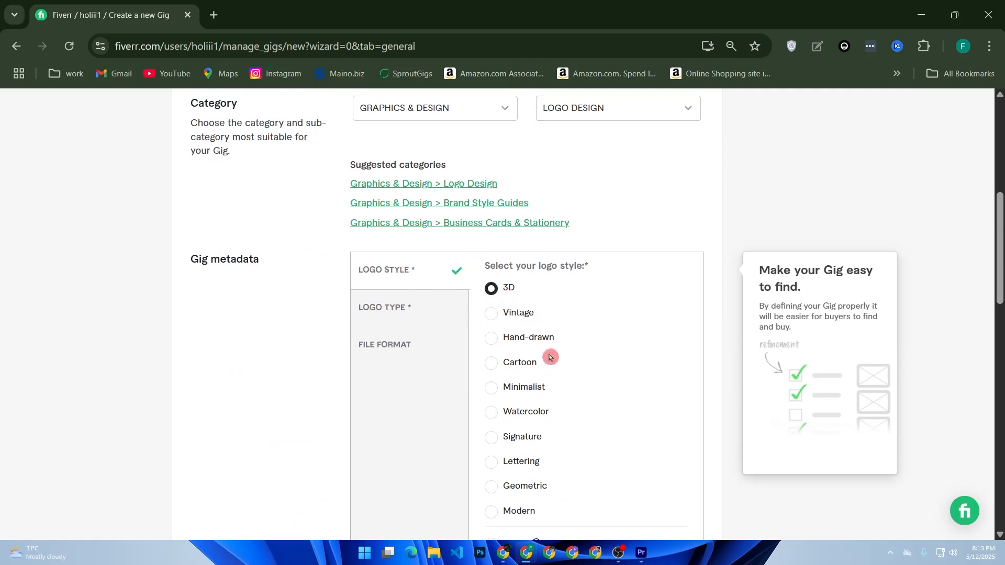
click(529, 365)
scroll(565, 321, down, 2)
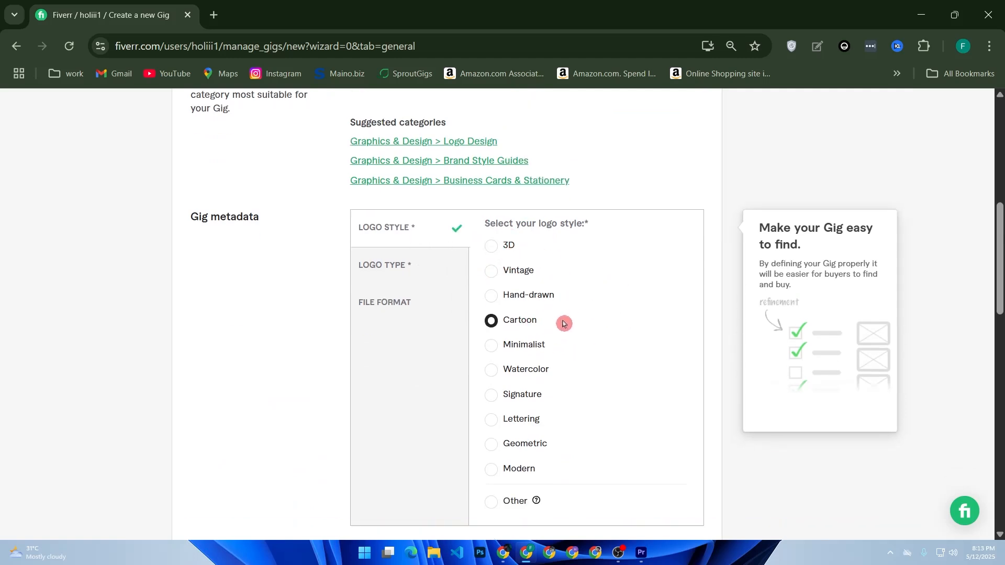
Step: Set the logo type in the gig metadata to Abstract
scroll(469, 267, up, 4)
click(398, 432)
scroll(446, 402, down, 2)
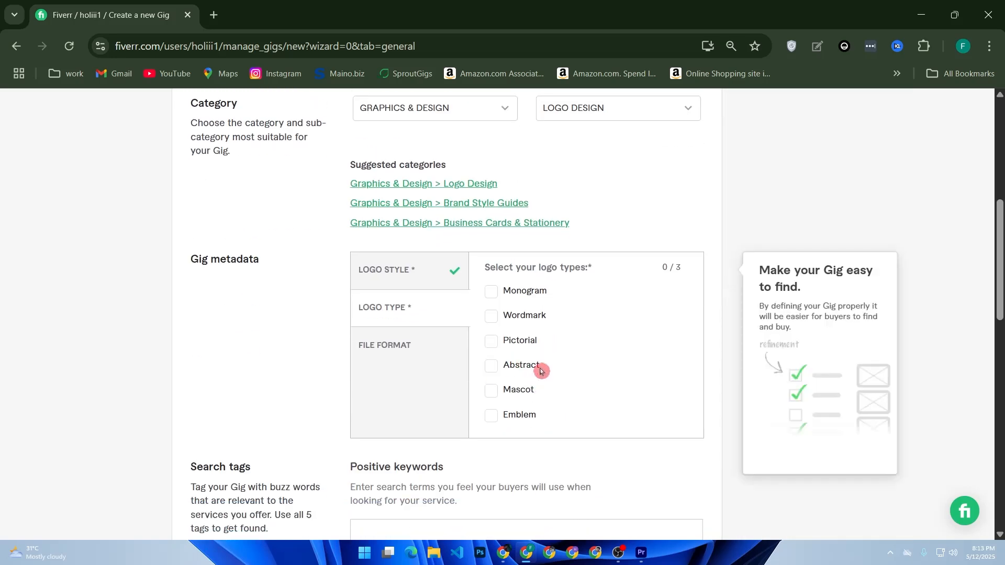
click(533, 369)
Step: Add the positive keyword search tags "logo", "business logo" and "minimalist design" to the gig
scroll(526, 352, down, 4)
click(444, 296)
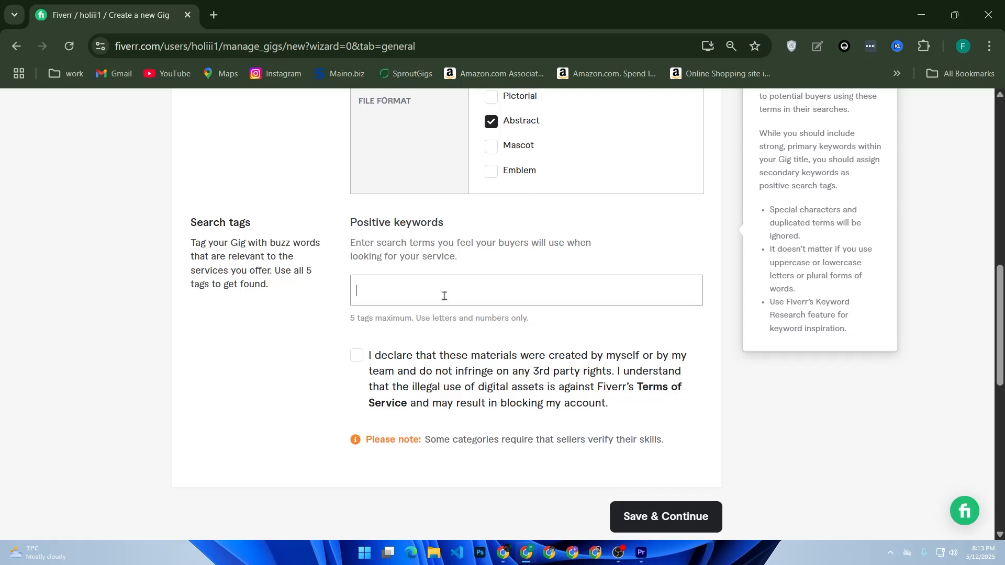
text(logo)
key(Return)
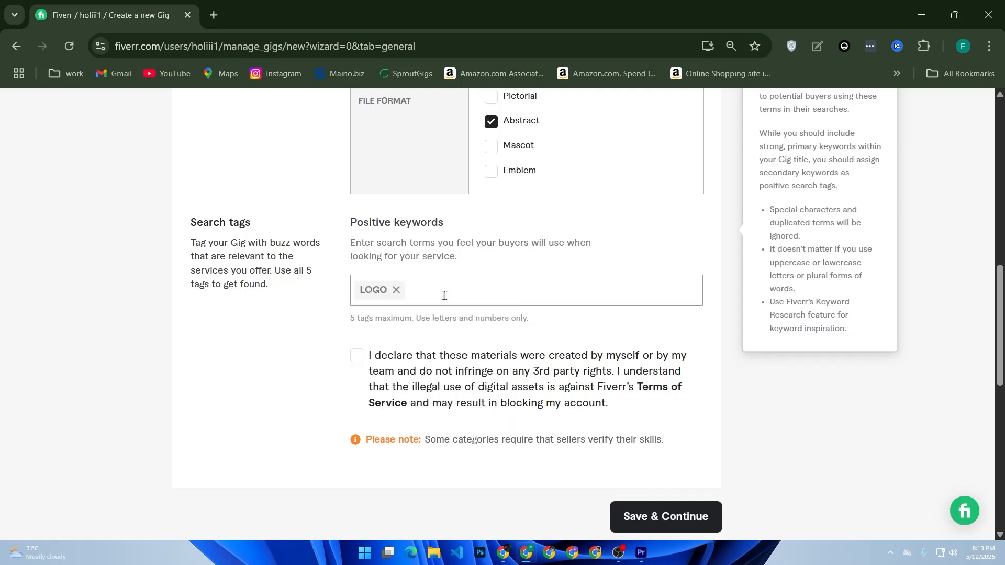
text(busin)
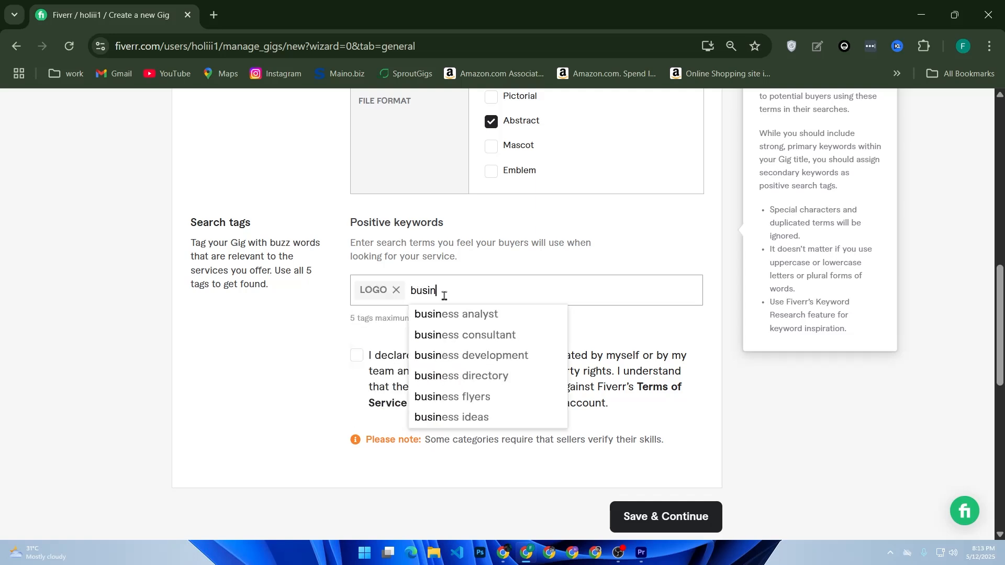
text(ess logo)
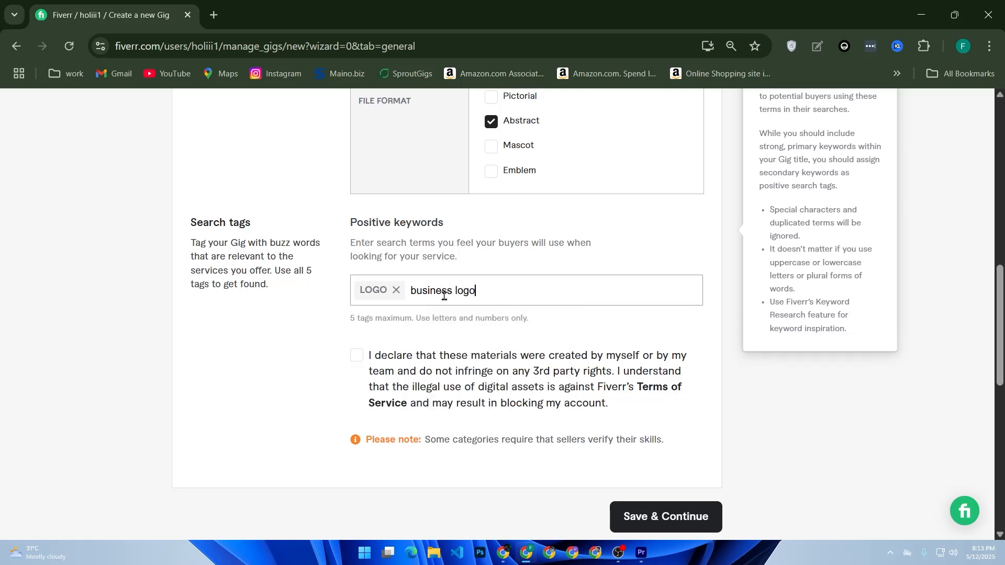
key(Return)
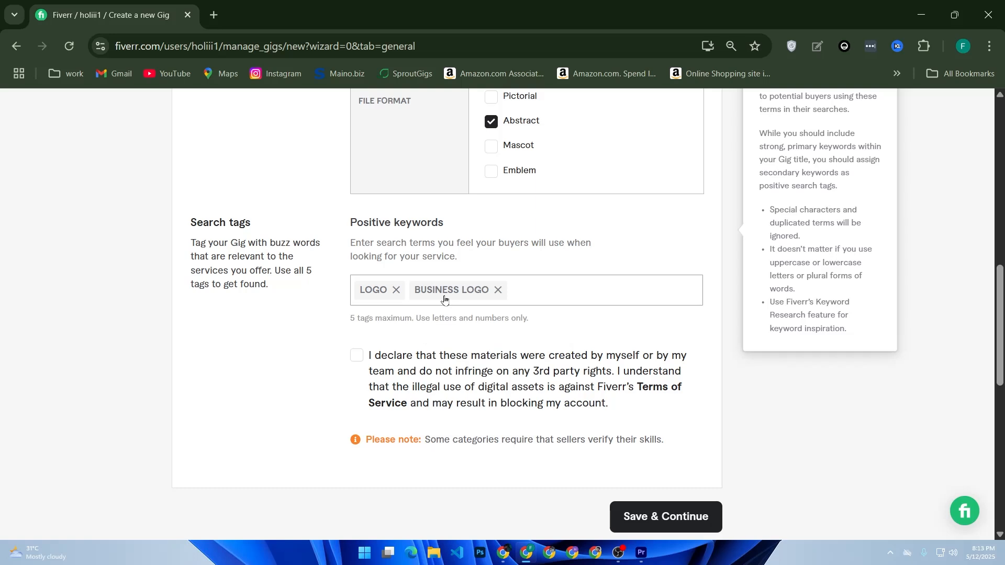
text(mini)
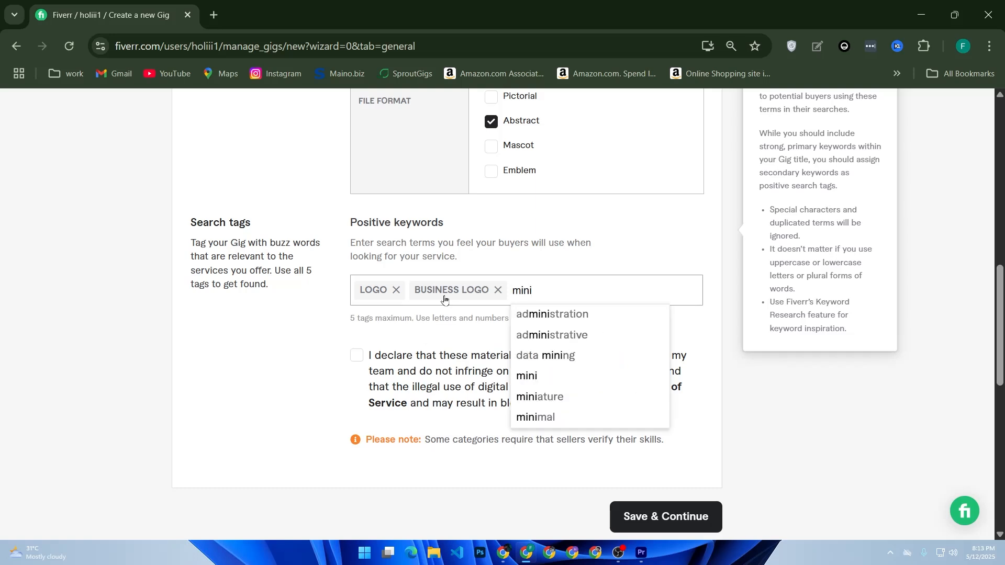
text(malist)
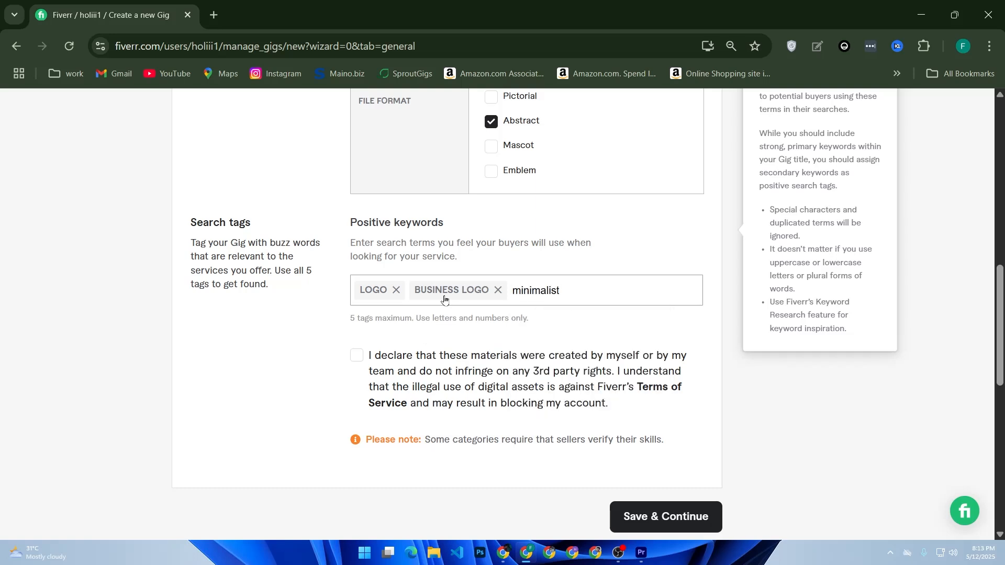
text( design)
key(Return)
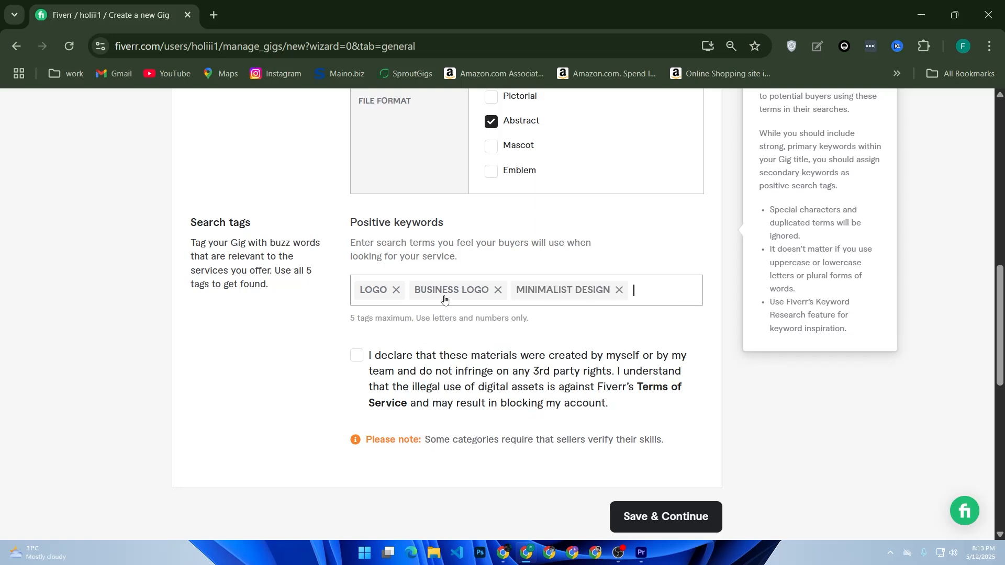
Step: Accept the declaration that the materials are self-created, and save the overview to continue to Pricing
click(357, 356)
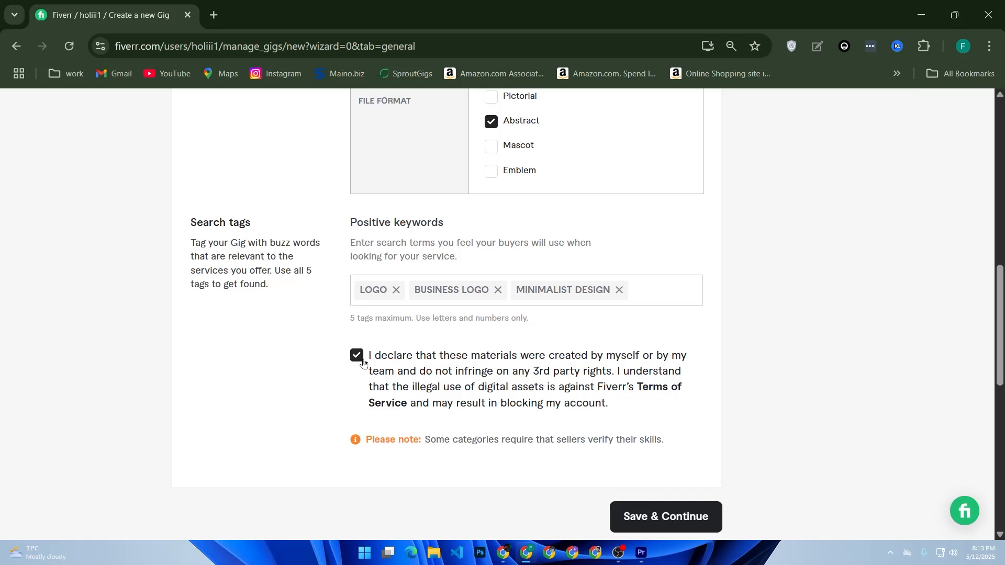
click(647, 528)
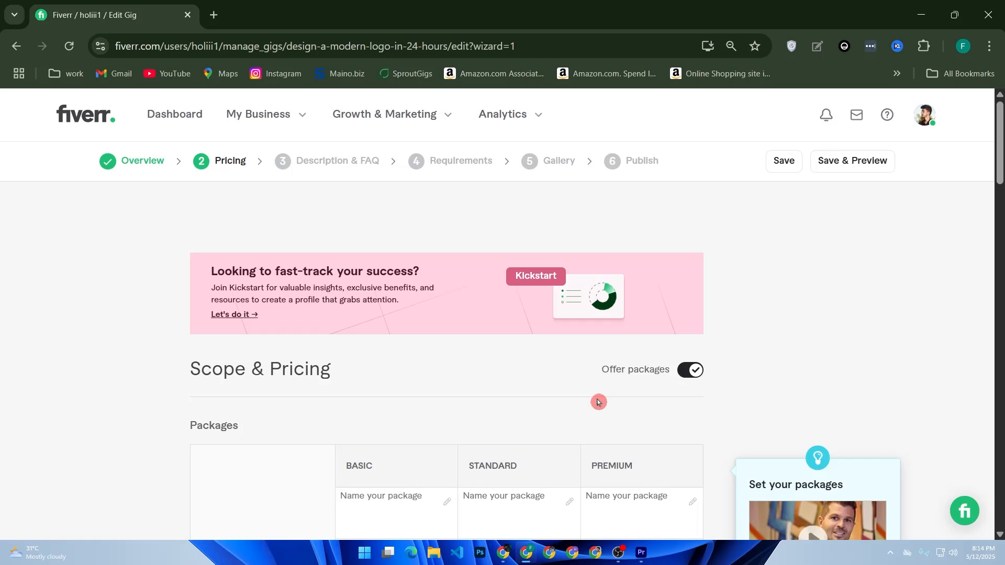
scroll(577, 409, down, 2)
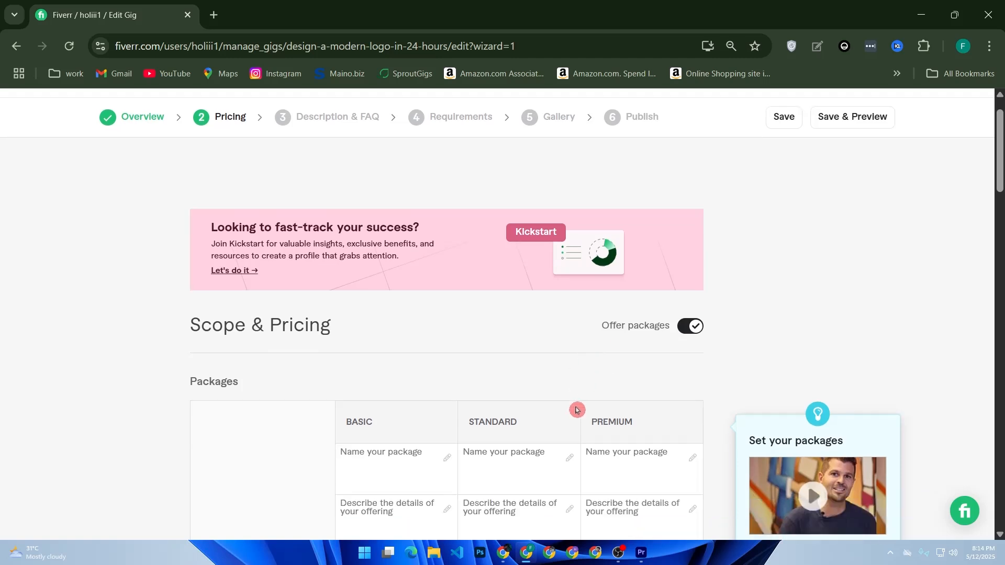
click(398, 394)
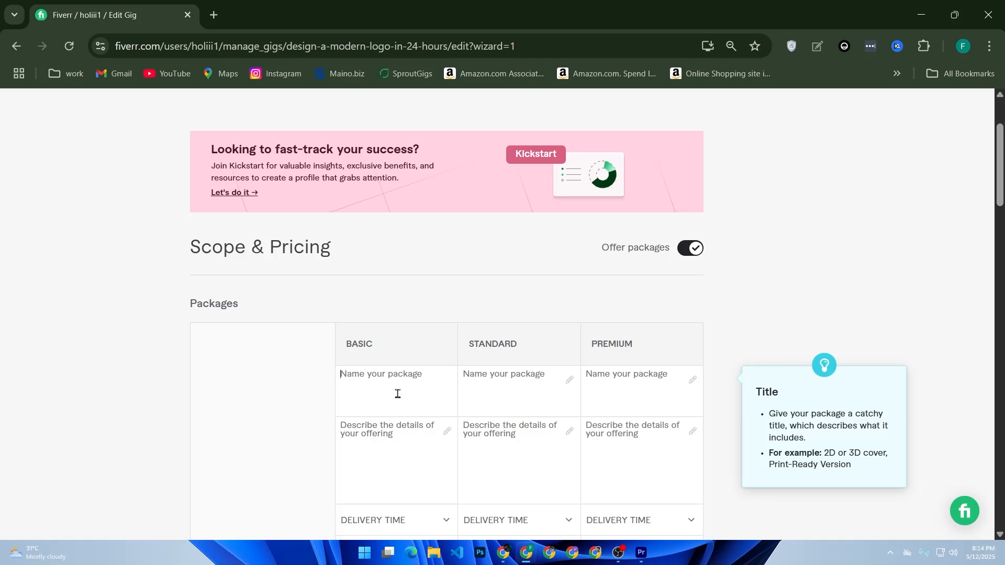
click(411, 370)
scroll(408, 368, down, 4)
scroll(398, 364, up, 2)
click(241, 229)
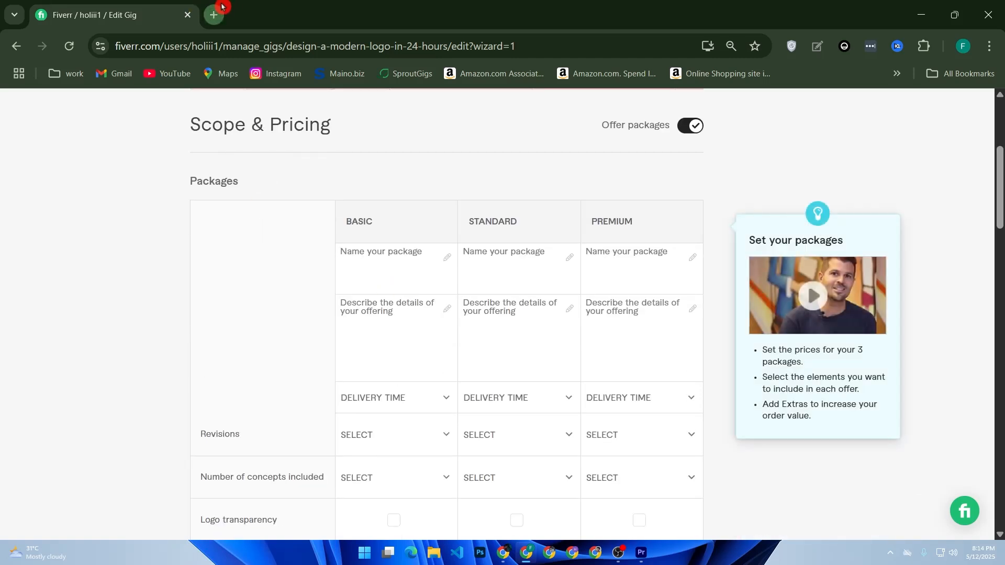
Step: Open Fiverr in a new browser tab through a Google search for "fiverr" and switch the account to buying
click(214, 15)
click(335, 296)
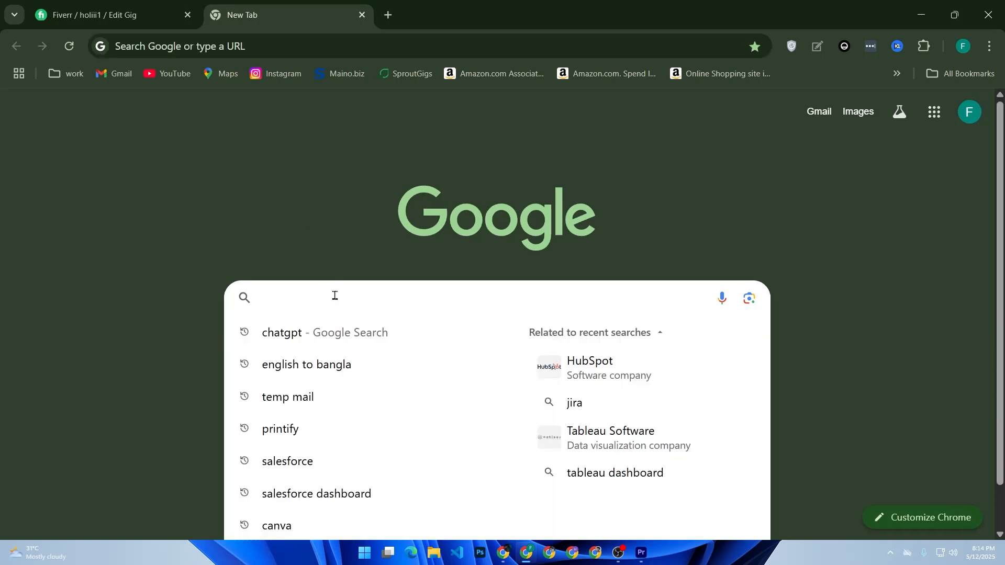
text(fi)
key(Return)
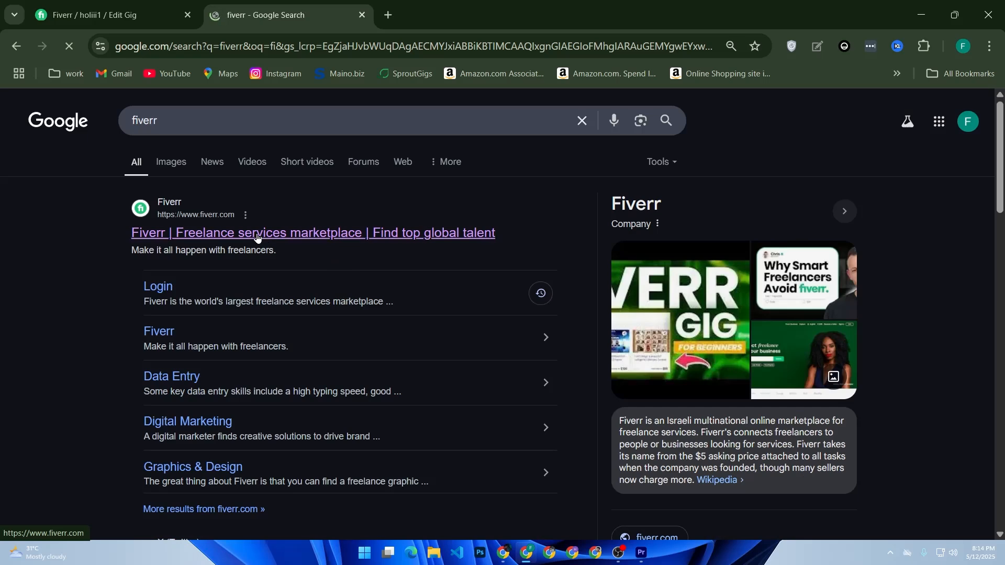
click(257, 238)
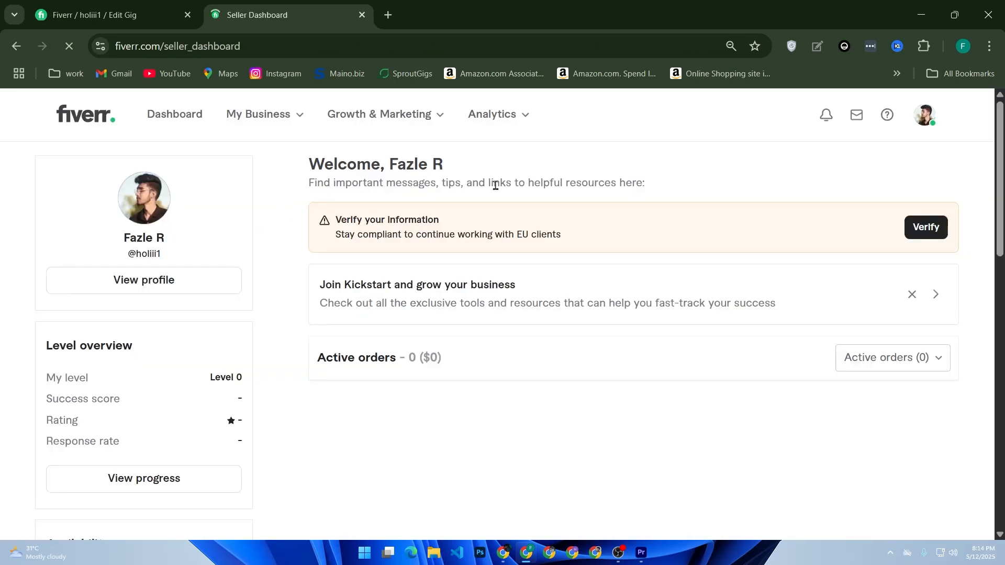
click(928, 122)
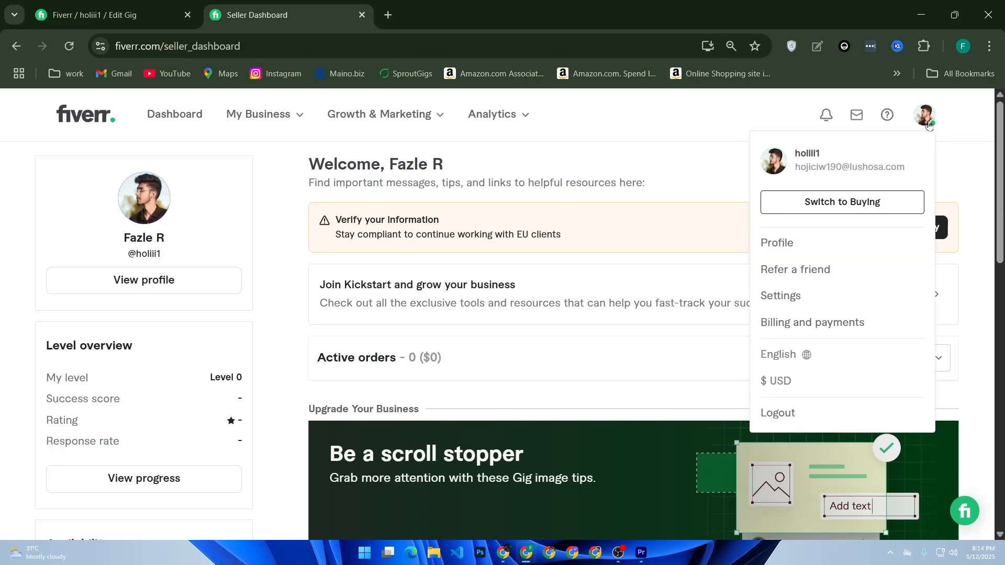
click(851, 202)
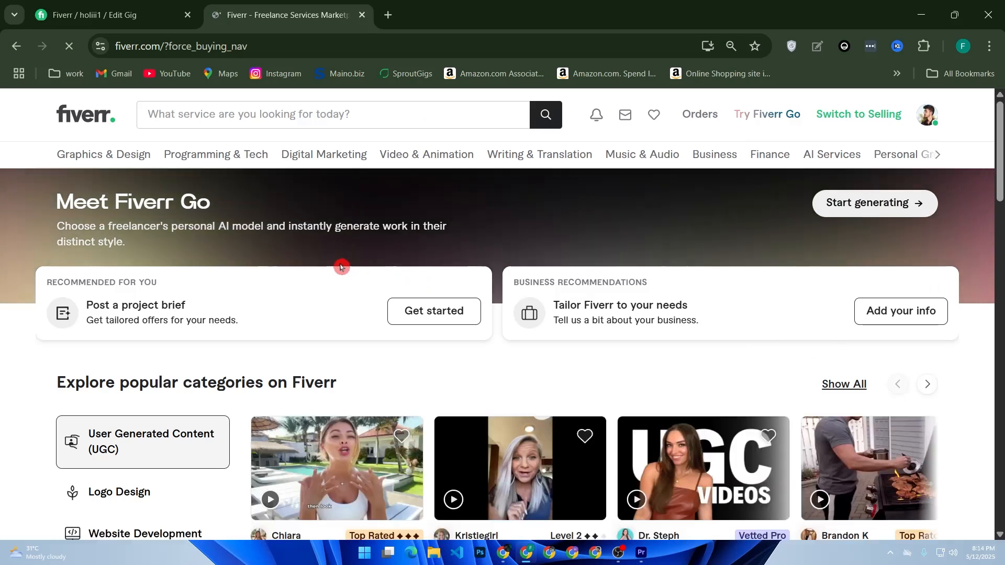
Step: Search Fiverr's services for "logo design"
scroll(339, 254, down, 2)
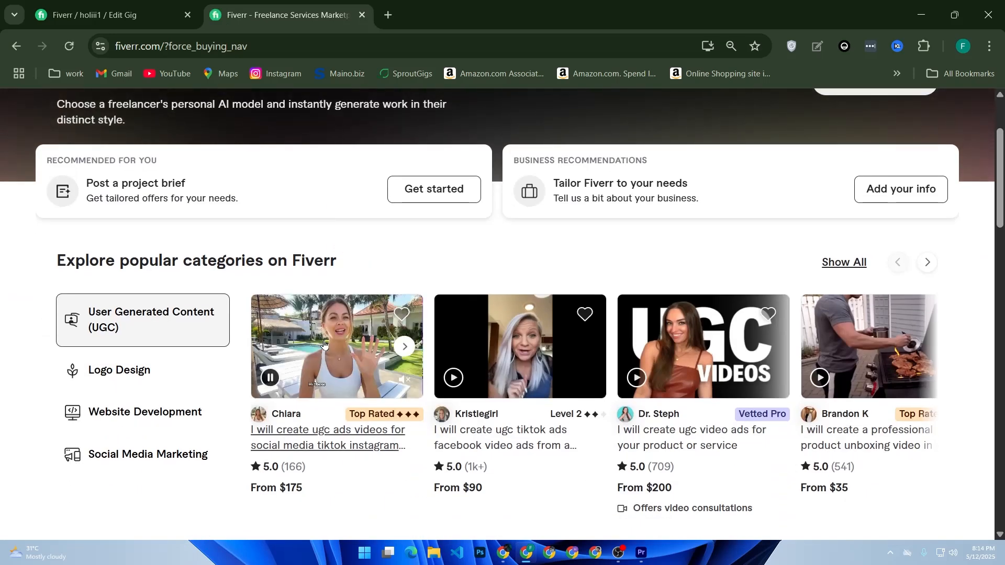
scroll(271, 166, up, 2)
click(312, 118)
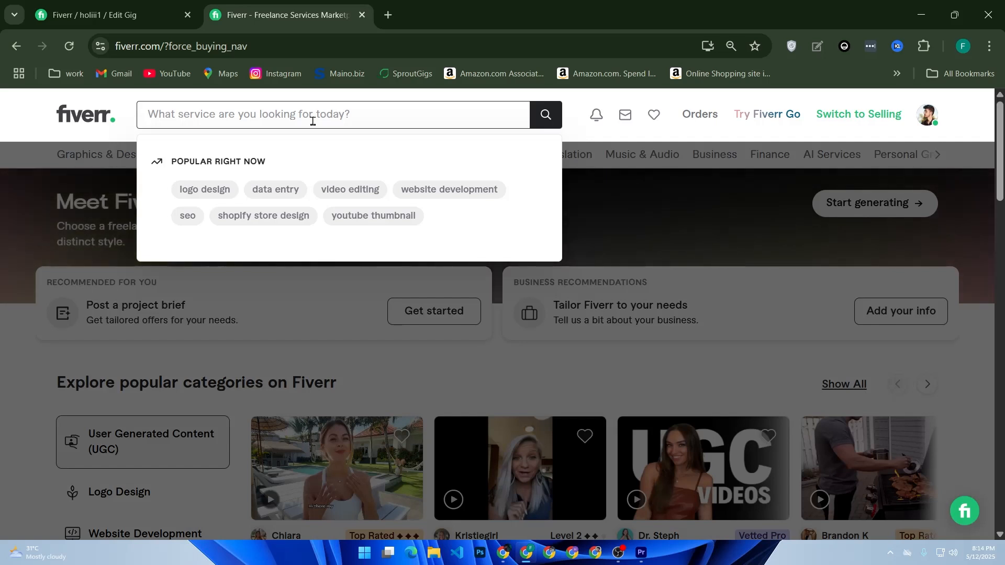
text(logo desing)
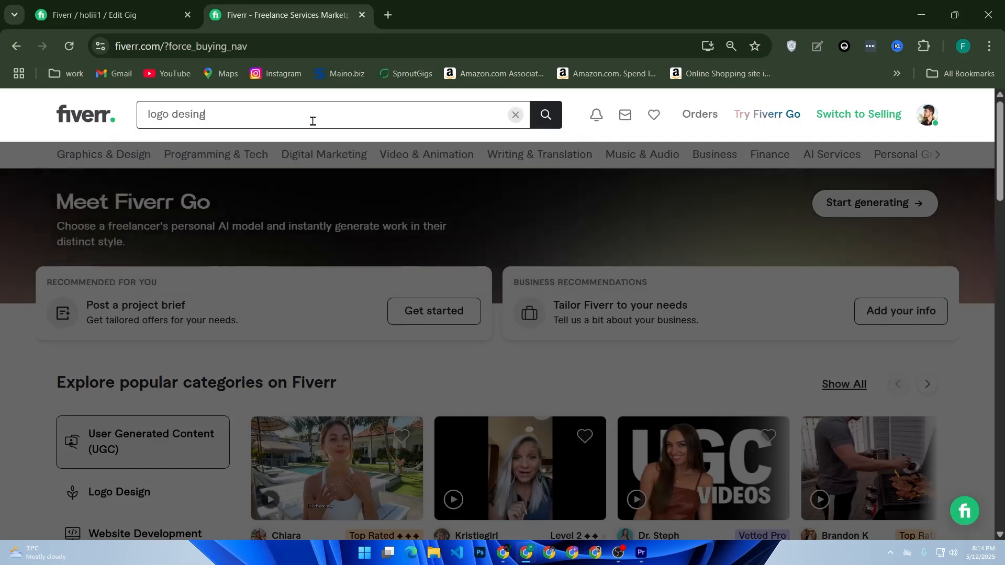
key(BackSpace)
key(BackSpace)
text(gn)
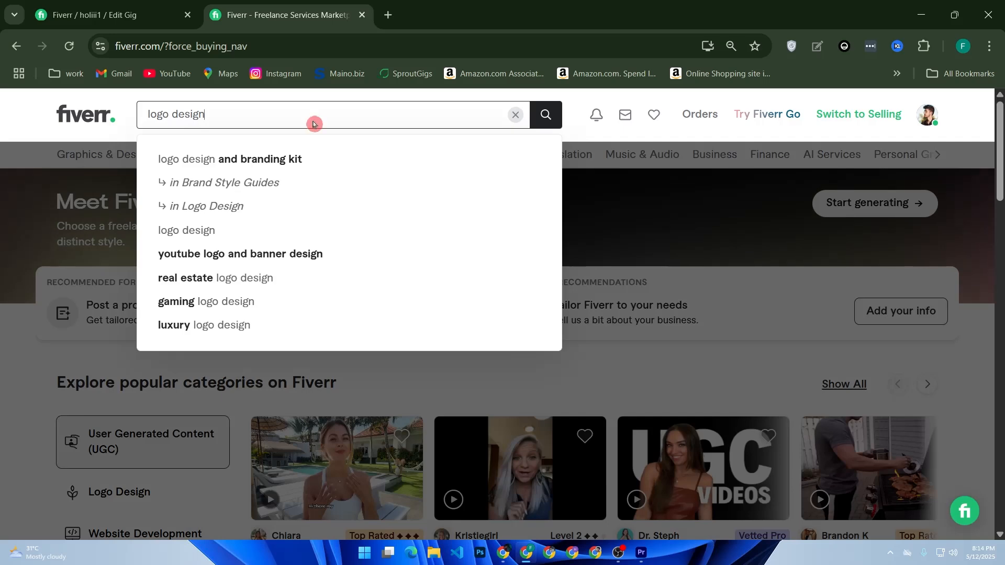
key(Return)
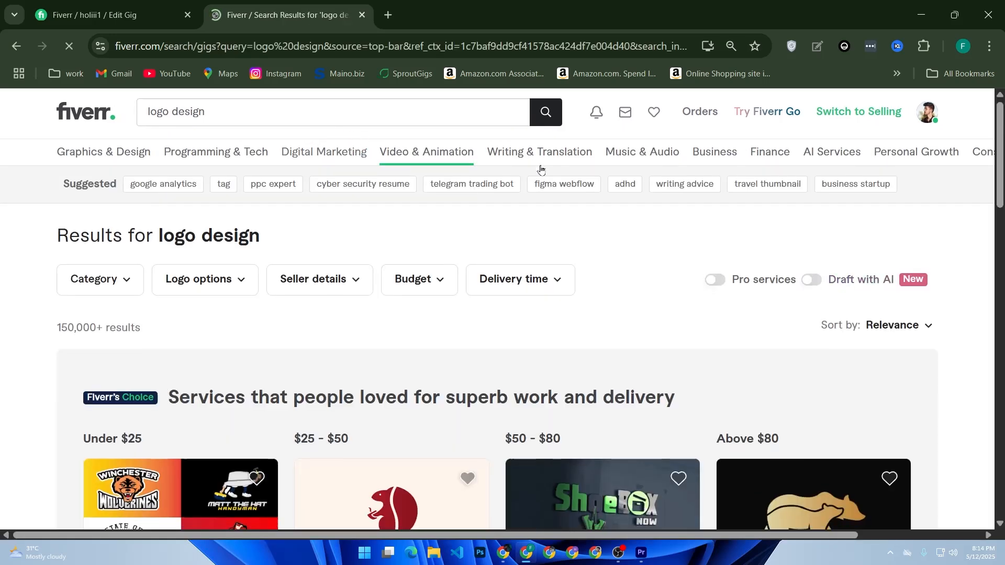
Step: Open the "I will do modern timeless business logo design" gig in the Under $25 group and bring up its packages
scroll(352, 225, down, 5)
click(459, 240)
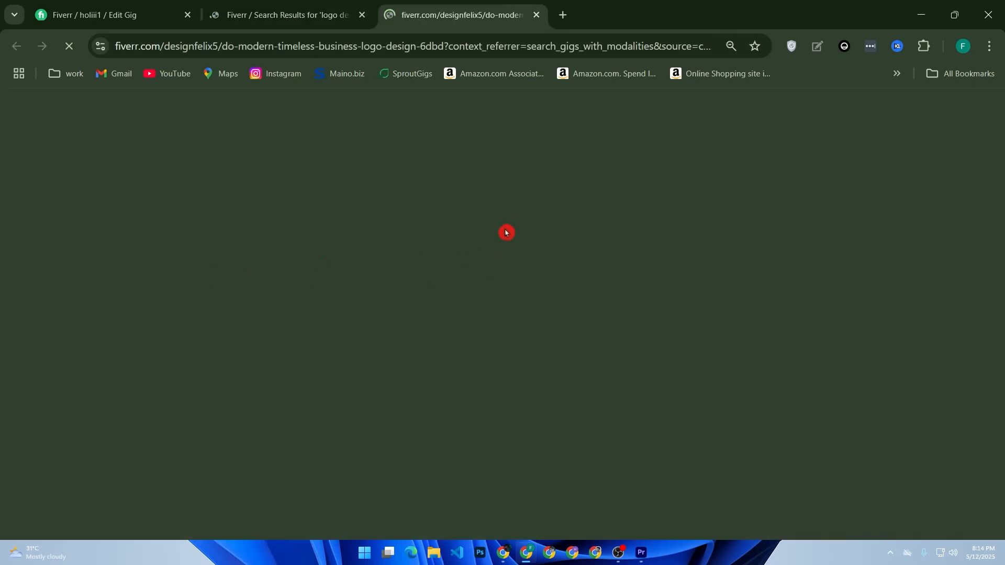
scroll(548, 213, down, 2)
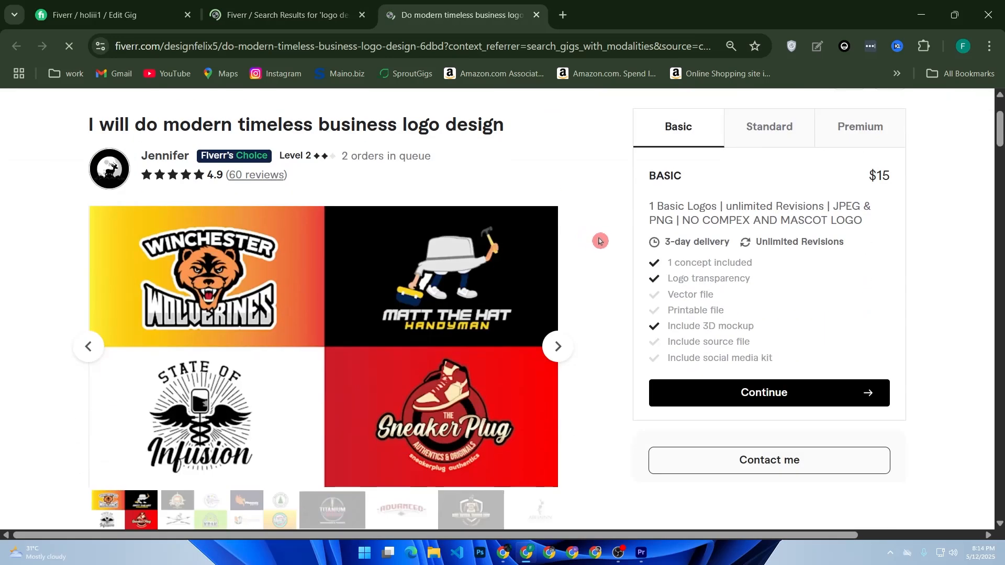
Step: Copy the Basic package title from the reference gig and name the own gig's Basic package "BASIC"
mouse_move(707, 204)
mouse_down()
mouse_move(630, 209)
mouse_move(690, 204)
mouse_up()
click(690, 204)
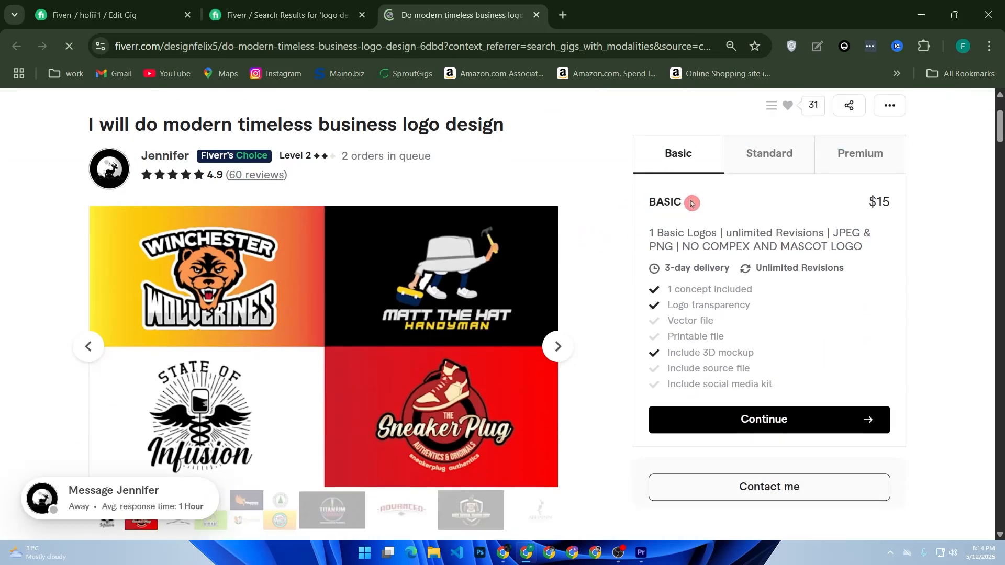
double_click(665, 204)
key(ctrl+shift+Tab)
key(ctrl+shift+Tab)
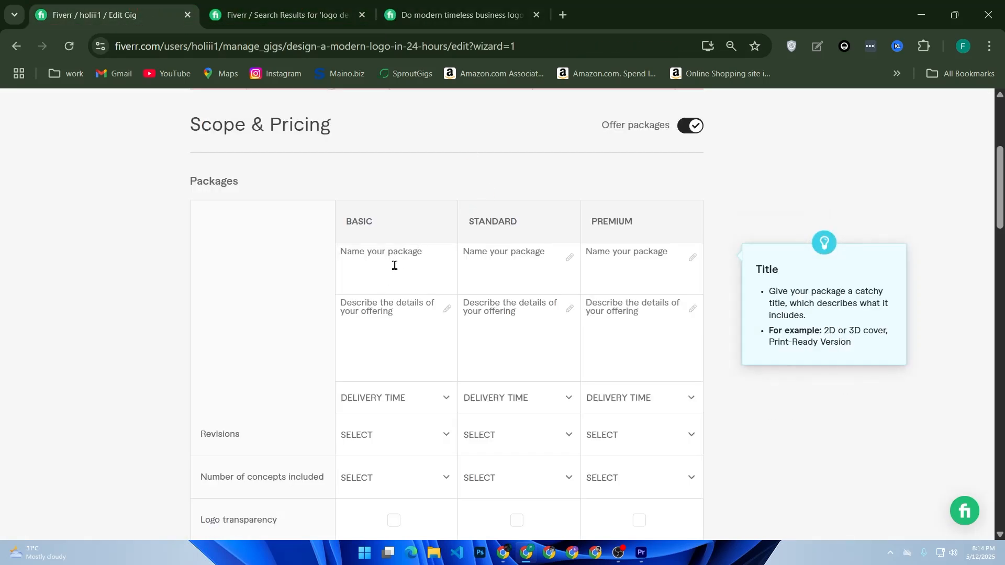
text(BASIC)
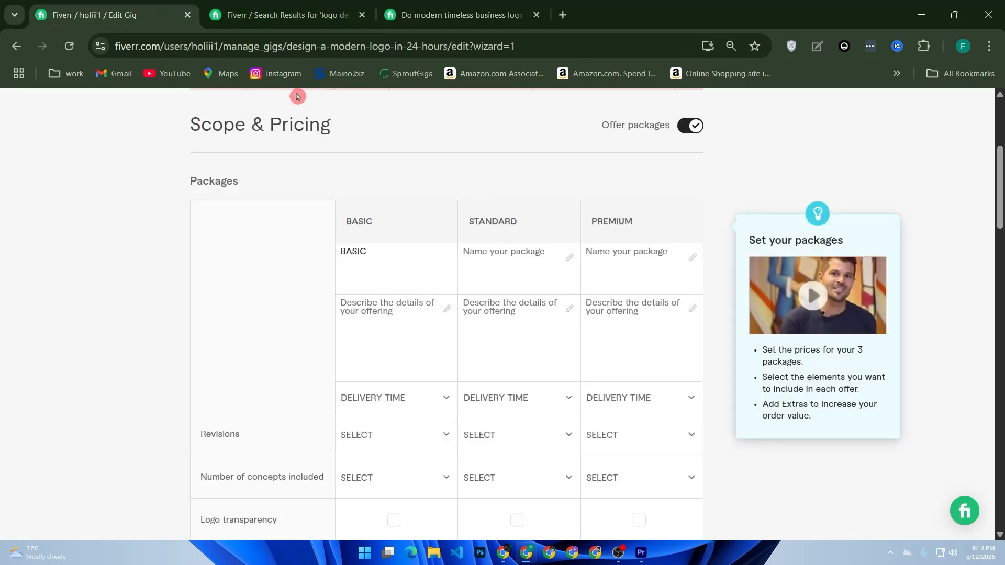
Step: Fill the Basic package description with "1 Basic Logos | unlimited Revisions | JPEG & PNG |", copied from the reference gig
click(314, 9)
click(456, 14)
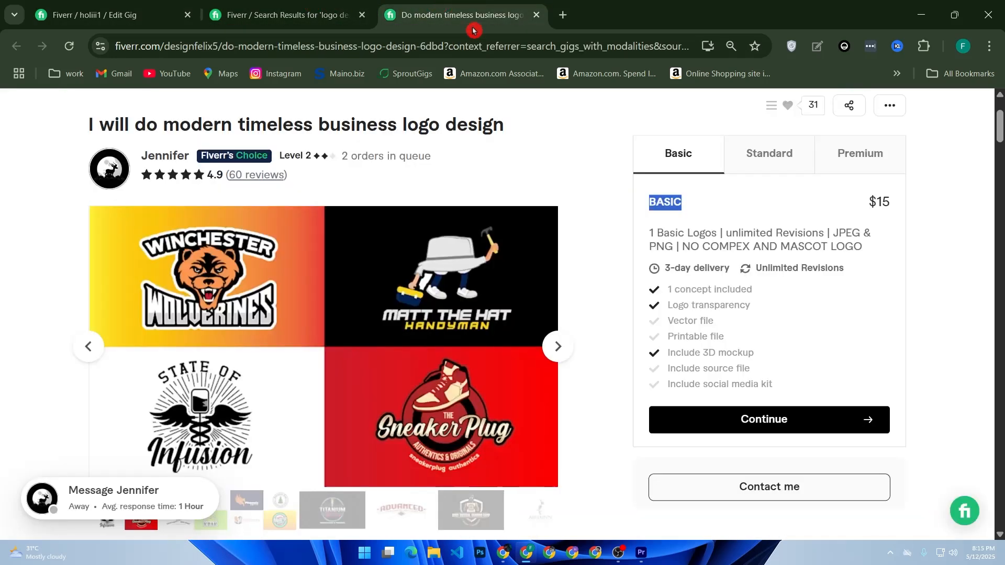
click(105, 15)
scroll(444, 400, down, 3)
scroll(435, 404, up, 2)
click(383, 310)
click(428, 15)
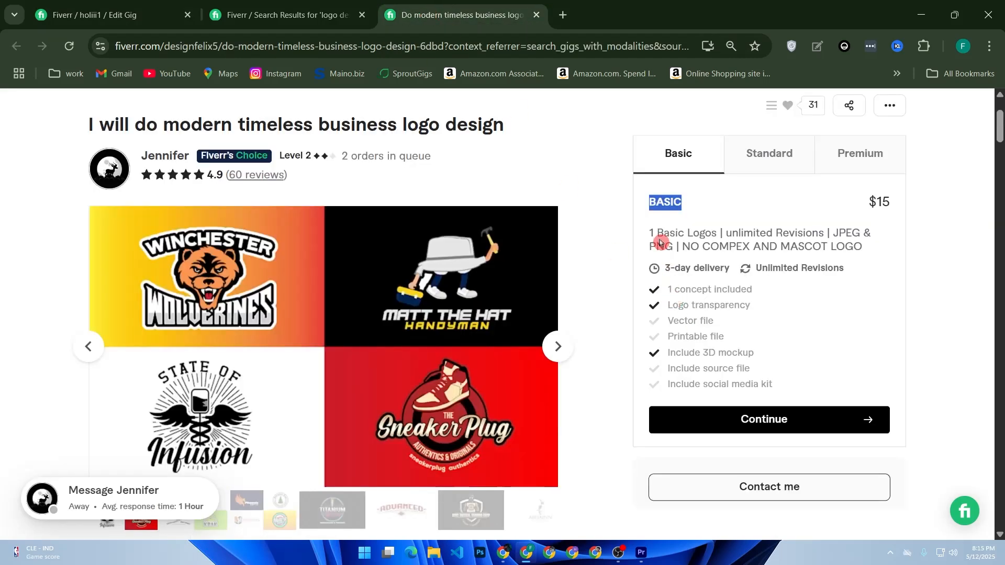
drag(652, 228, 680, 257)
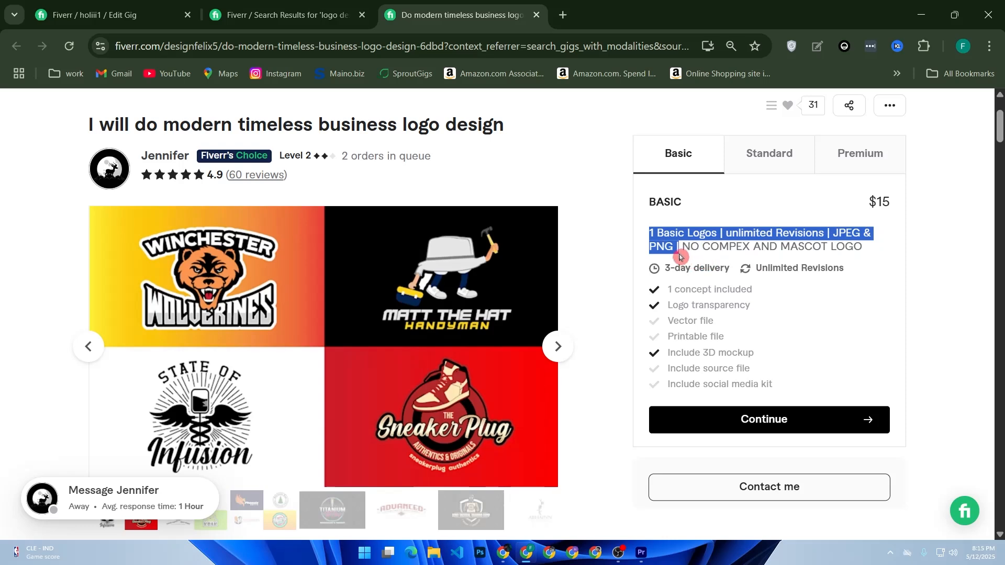
click(113, 7)
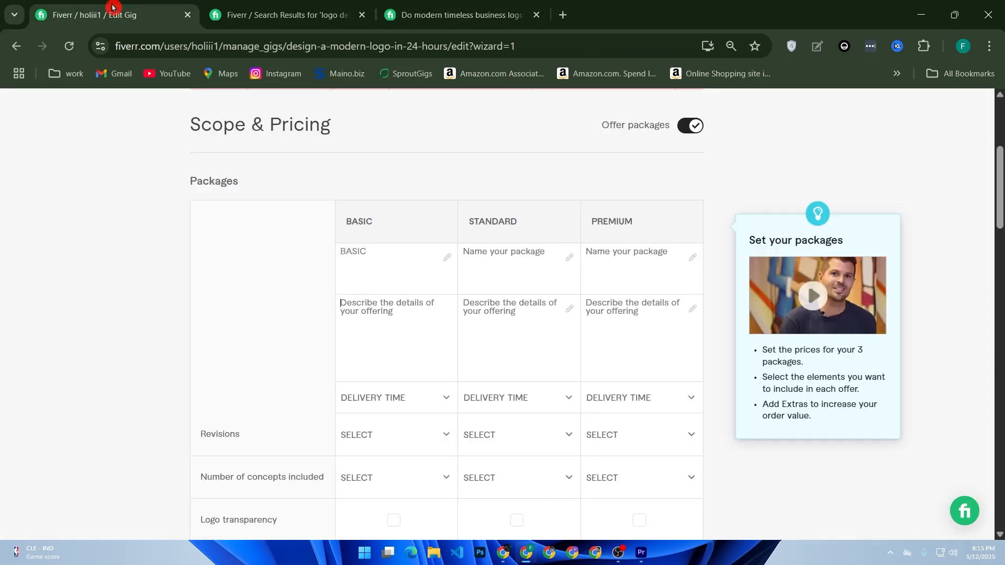
click(384, 319)
text(1 Basic Logo | unlimited Revisions | JPEG & PNG |)
Step: Set the Basic package to 4 days delivery and unlimited revisions
click(393, 399)
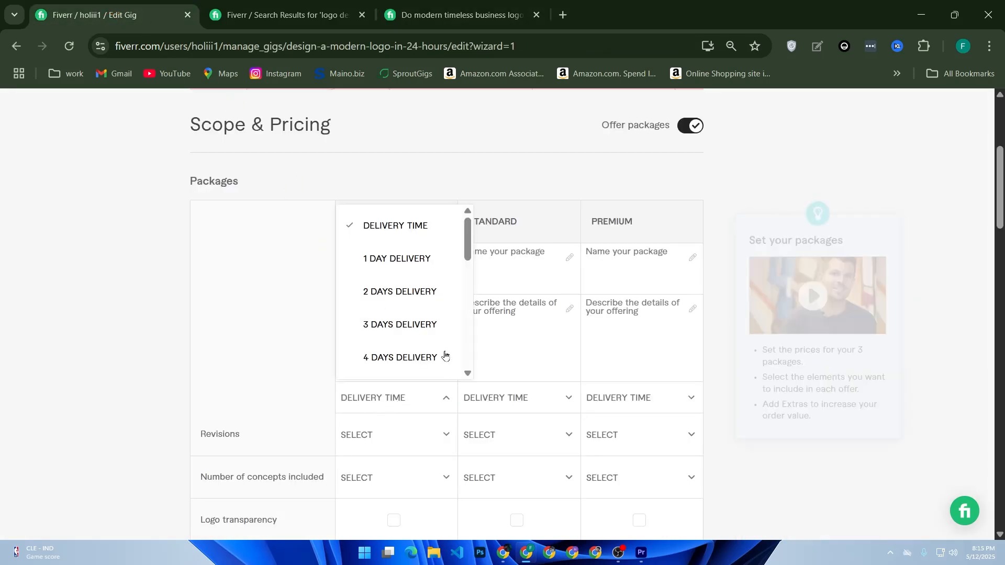
click(398, 356)
scroll(419, 339, down, 1)
click(411, 329)
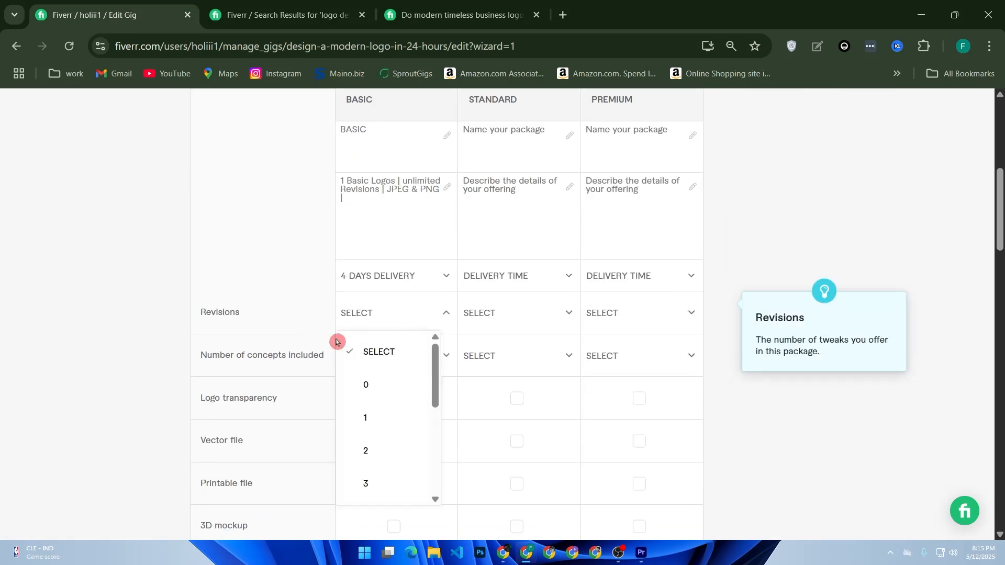
scroll(378, 459, down, 5)
click(386, 482)
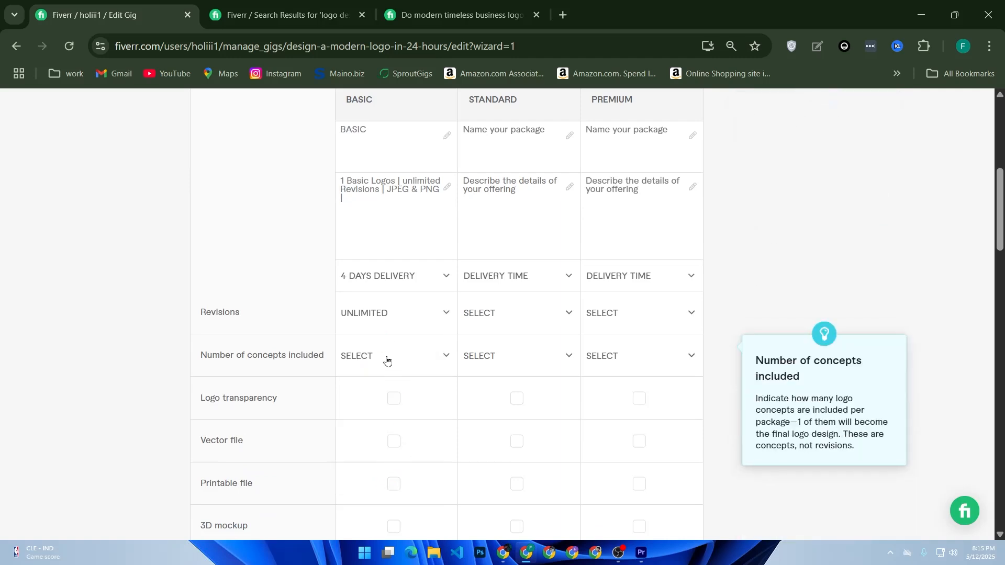
Step: Set the Basic package price to $5
scroll(397, 358, down, 5)
click(381, 456)
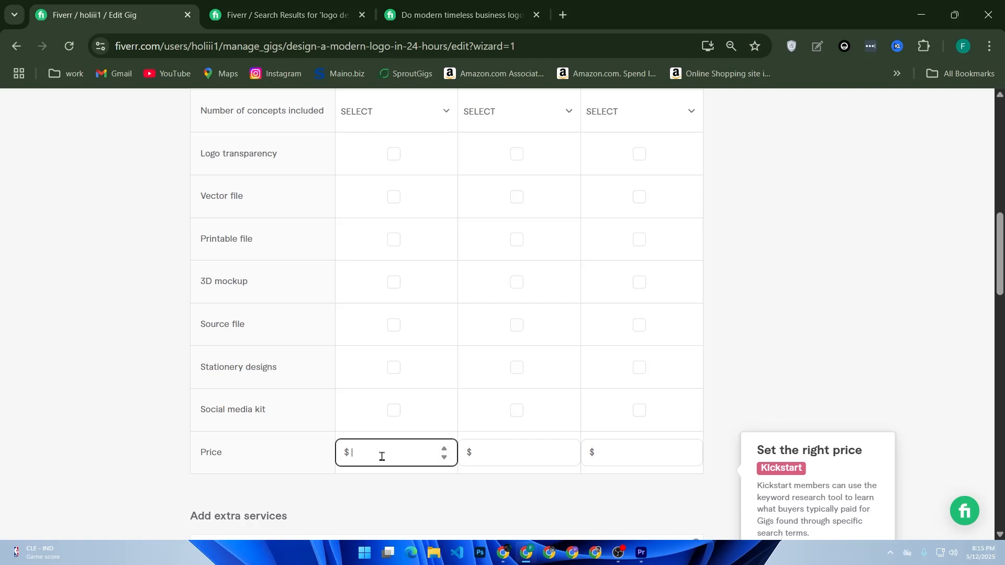
text(5)
Step: Name the Standard package "STANDARD", copying the title from the reference gig's Standard package
scroll(456, 457, up, 7)
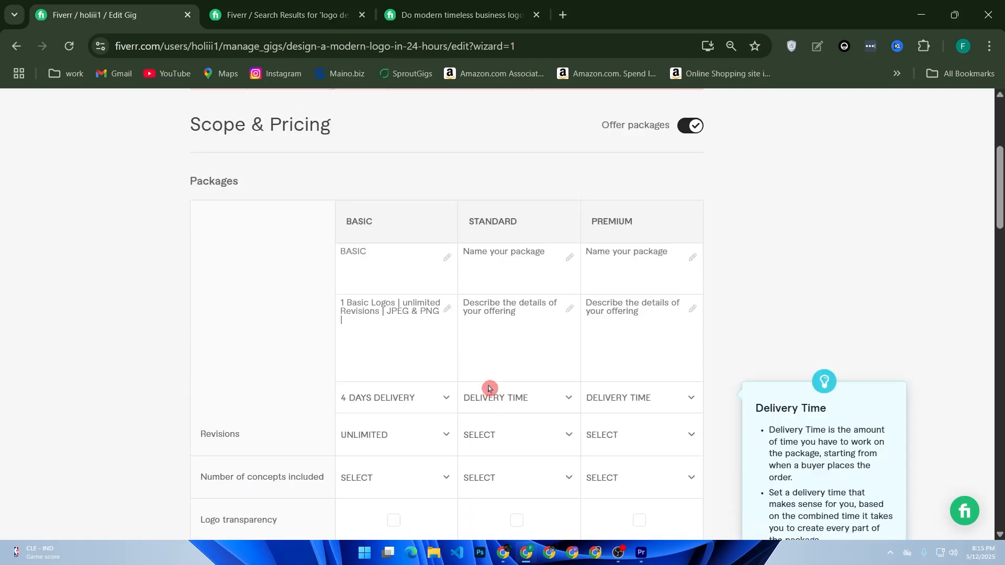
click(494, 266)
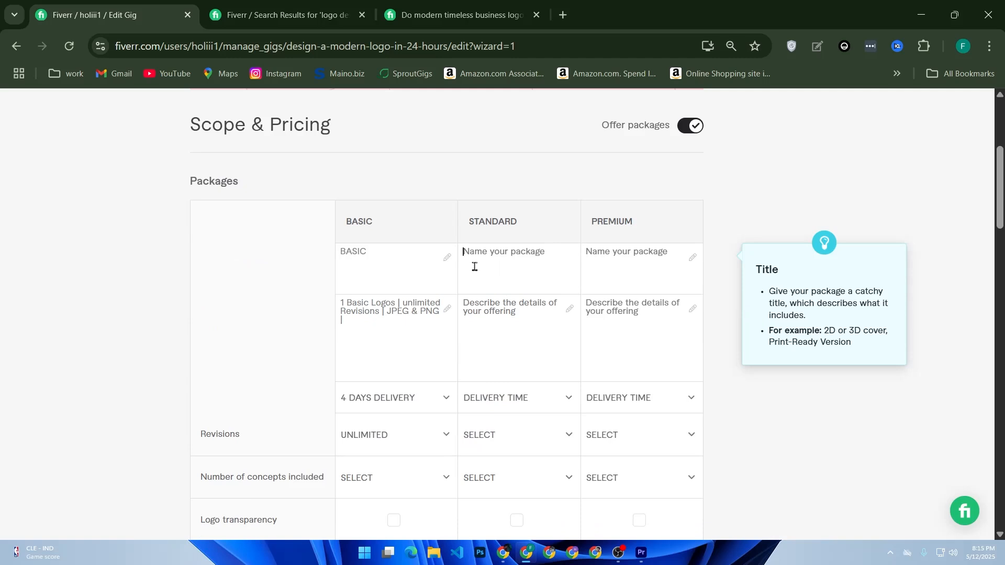
click(286, 15)
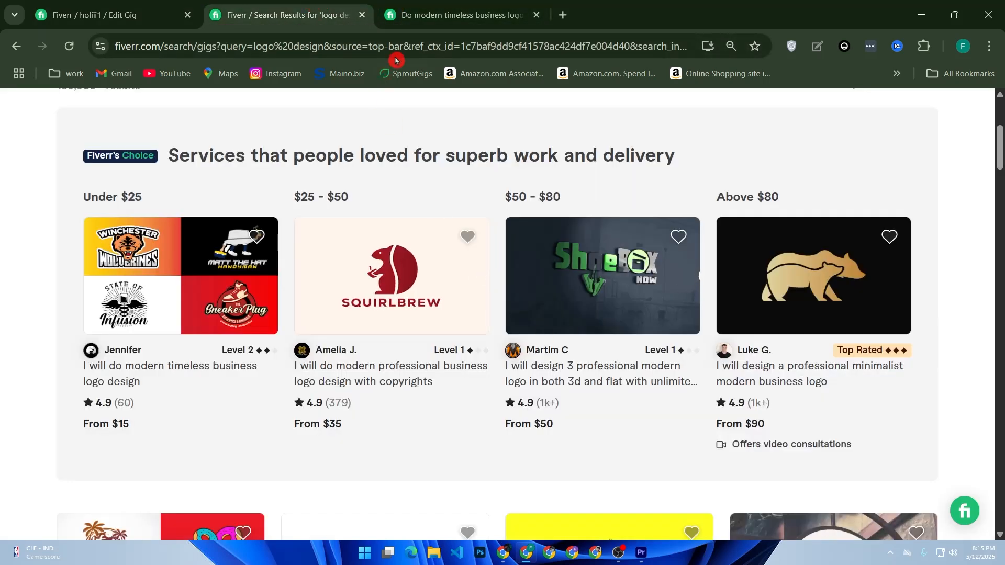
click(461, 15)
click(760, 163)
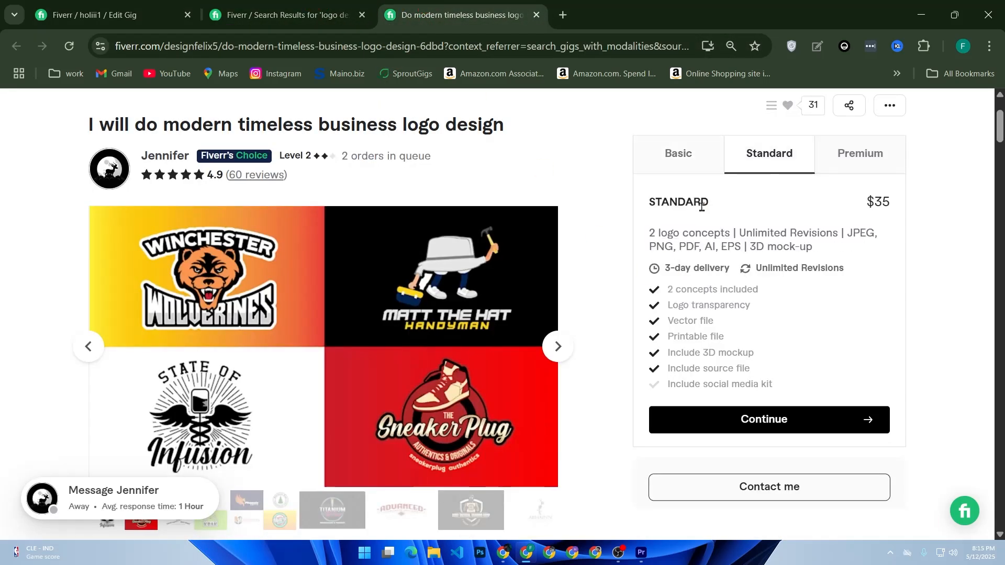
double_click(702, 206)
key(ctrl+c)
click(108, 8)
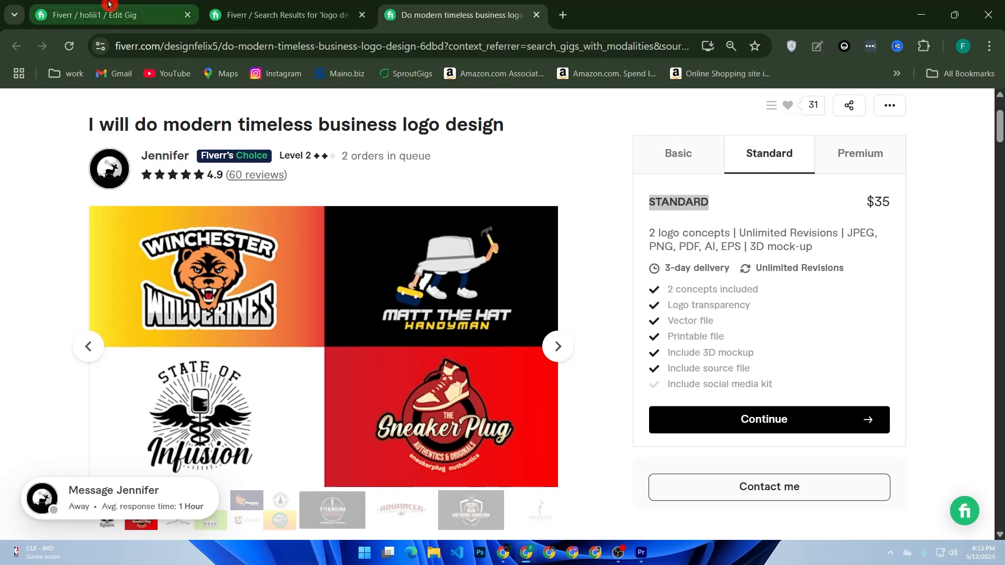
click(520, 244)
key(ctrl+v)
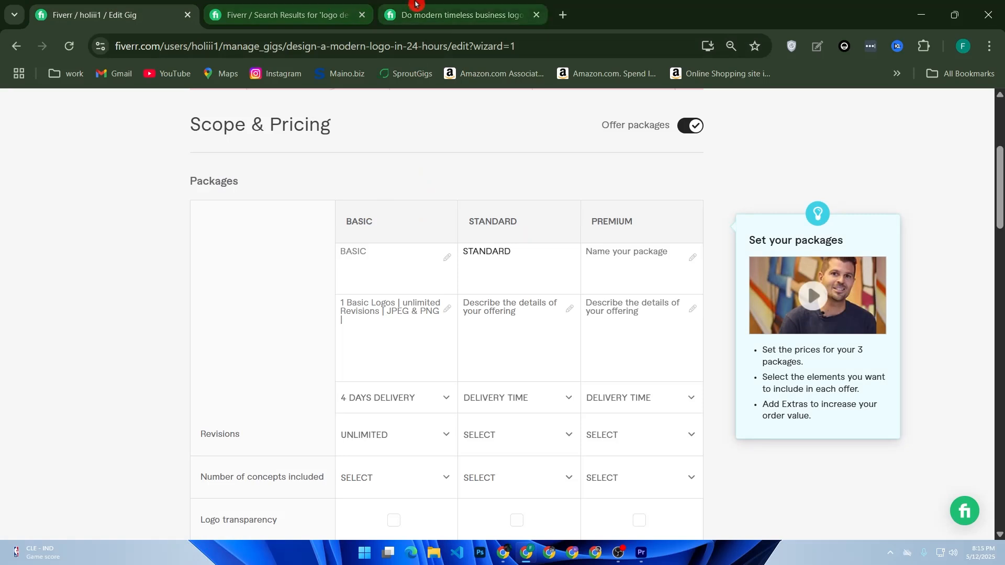
Step: Fill the Standard package description with "2 logo concepts | Unlimited Revisions | JPEG, PNG, PDF, AI, EPS |", copied from the reference gig
click(415, 4)
click(653, 234)
drag(653, 234, 747, 246)
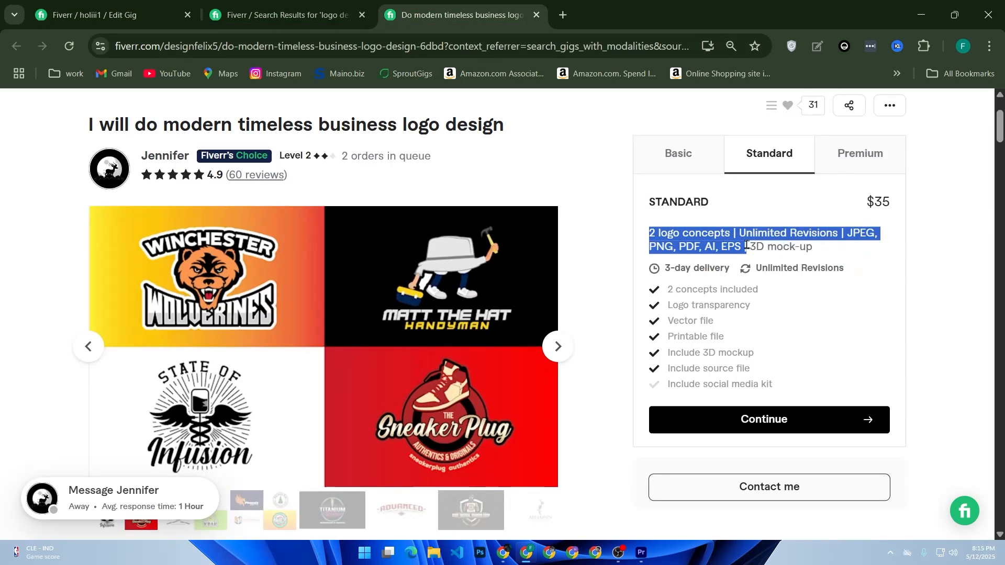
key(ctrl+c)
click(120, 14)
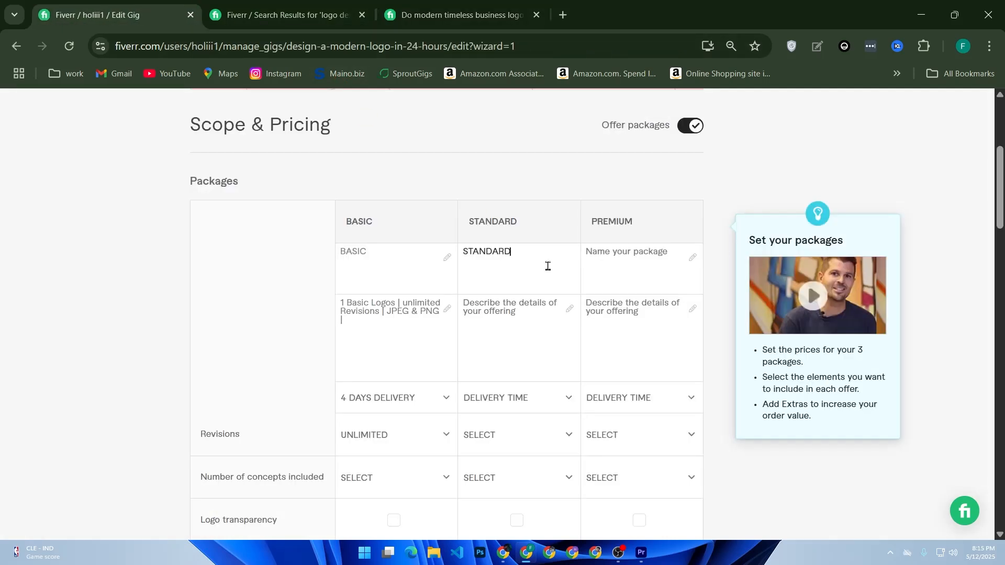
click(527, 336)
key(ctrl+v)
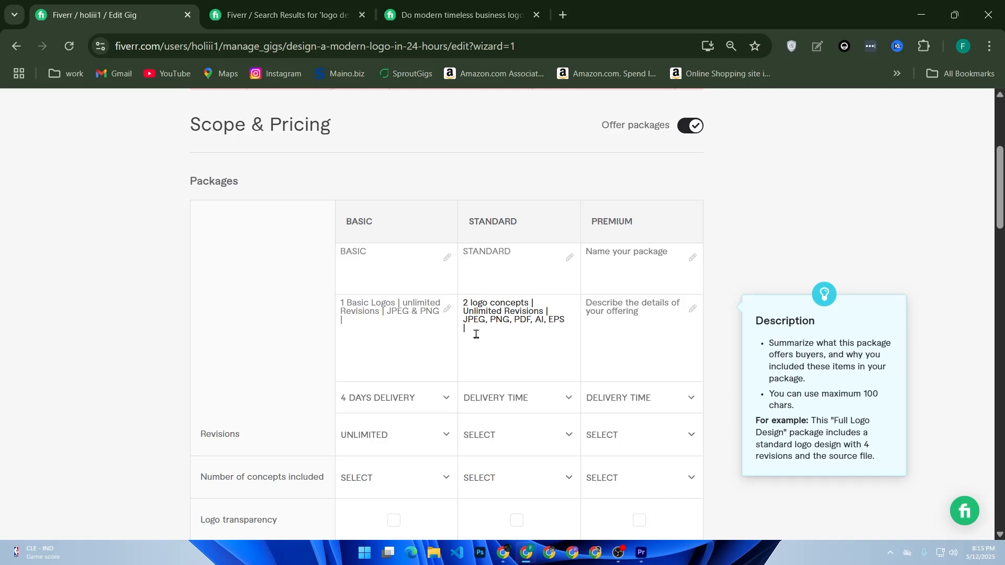
Step: Name the Premium package "PREMIUM", copying the title from the reference gig's Premium package
click(396, 4)
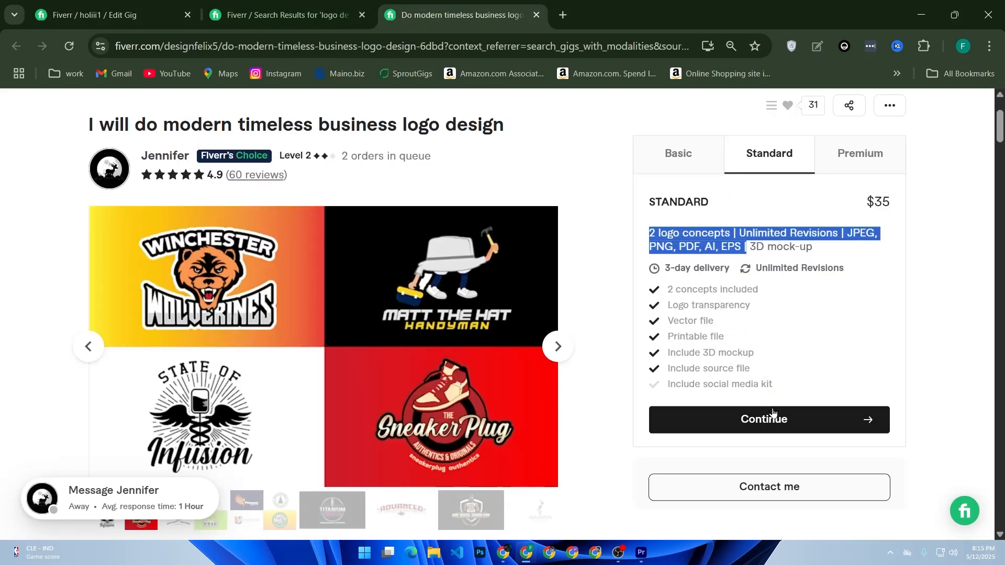
click(852, 180)
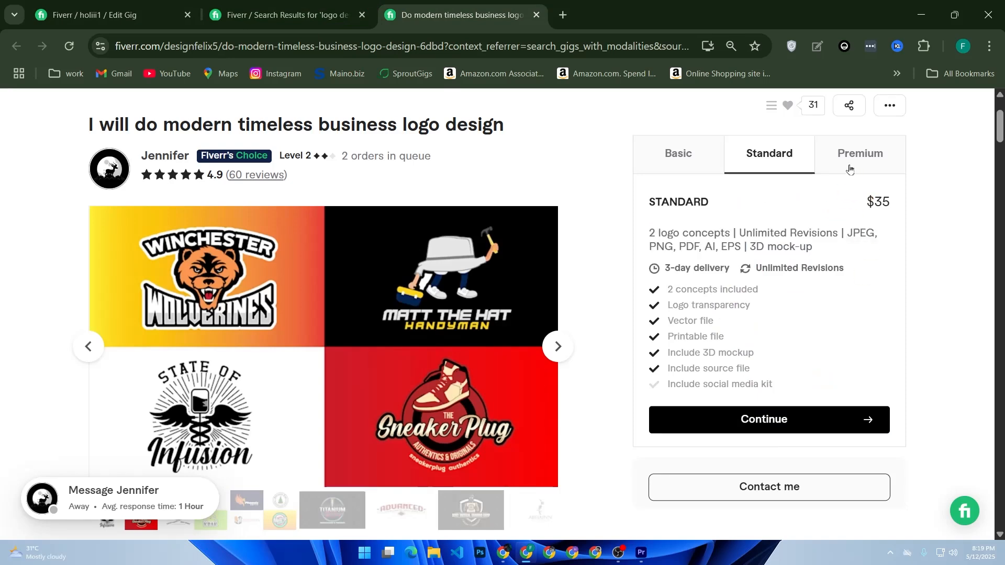
click(850, 169)
drag(653, 204, 699, 204)
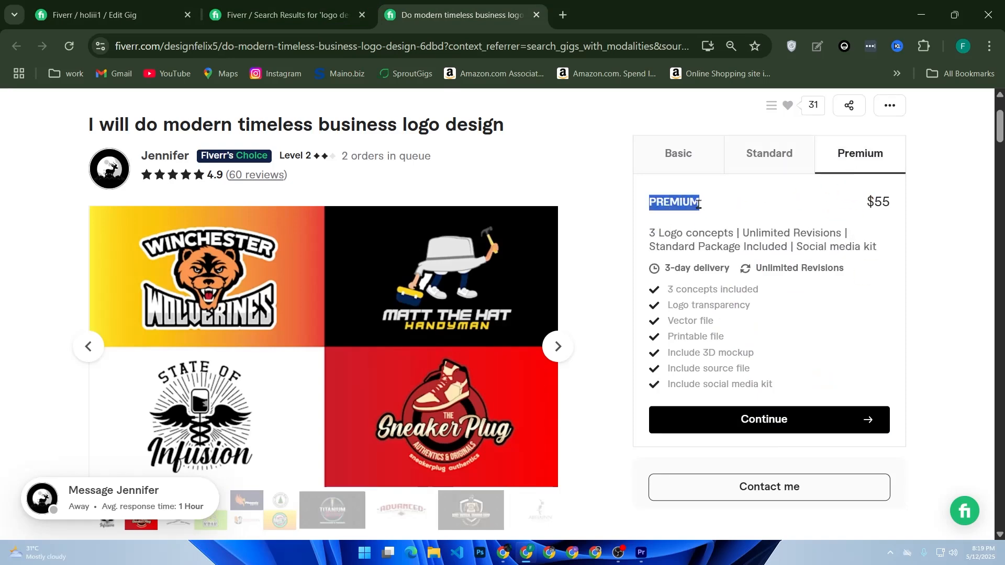
click(110, 14)
click(625, 255)
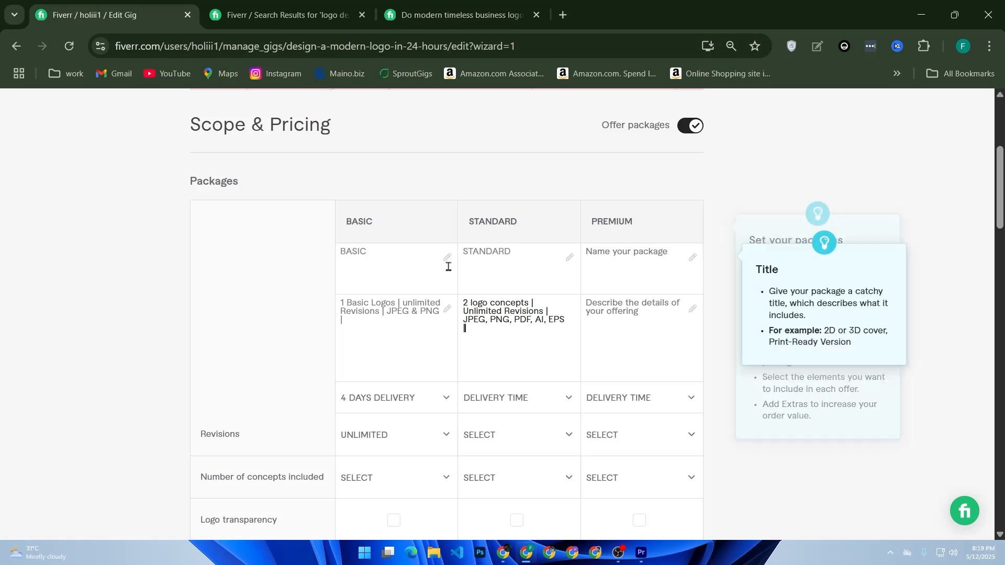
key(ctrl+v)
click(384, 172)
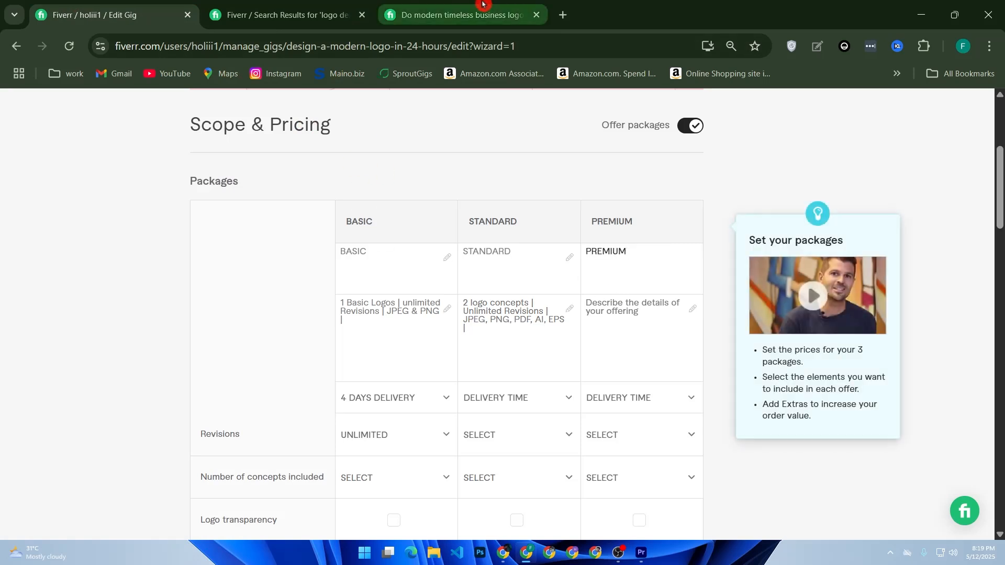
Step: Fill the Premium package description with "3 Logo concepts | Unlimited Revisions | Standard Package Included", copied from the reference gig
click(456, 15)
drag(648, 237, 792, 248)
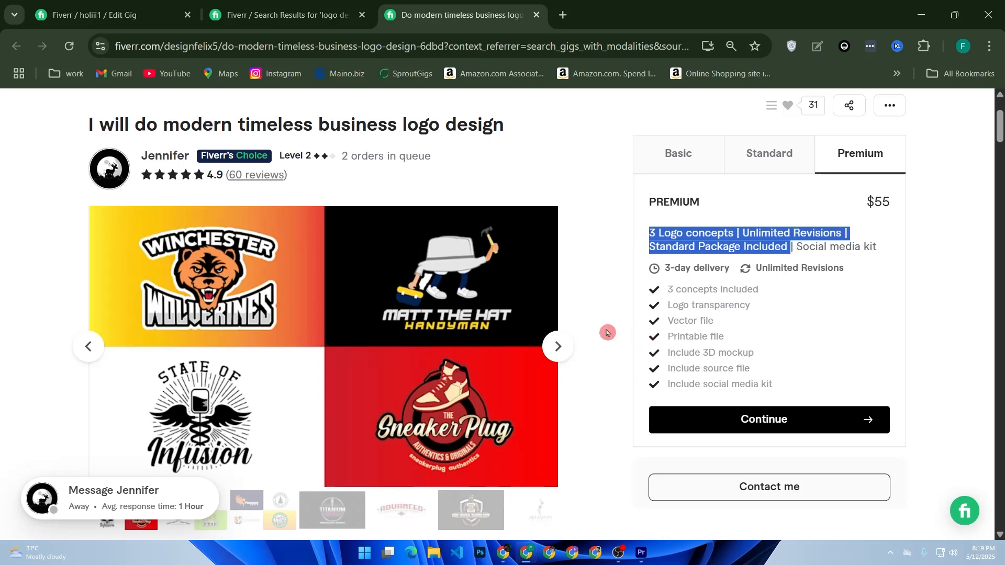
click(146, 15)
click(611, 318)
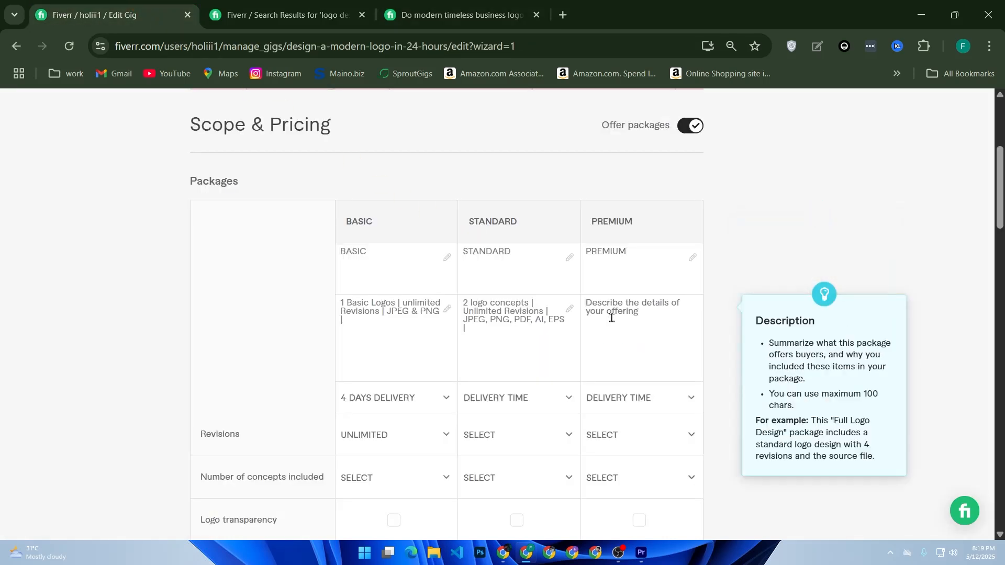
key(ctrl+v)
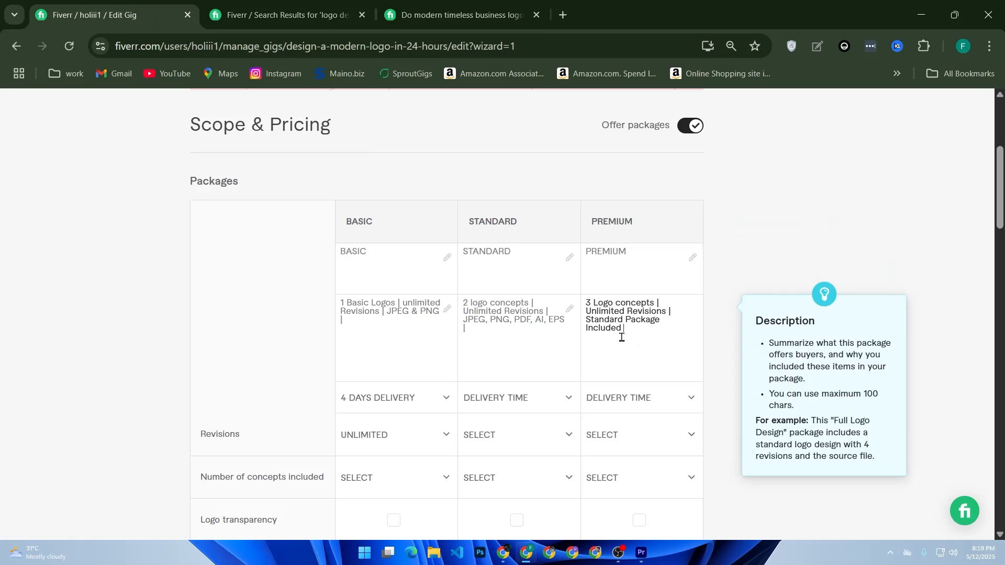
Step: Set the Standard package to 3 days delivery and 5 revisions
click(514, 398)
click(528, 355)
click(506, 391)
click(524, 324)
scroll(522, 404, down, 5)
scroll(522, 387, up, 2)
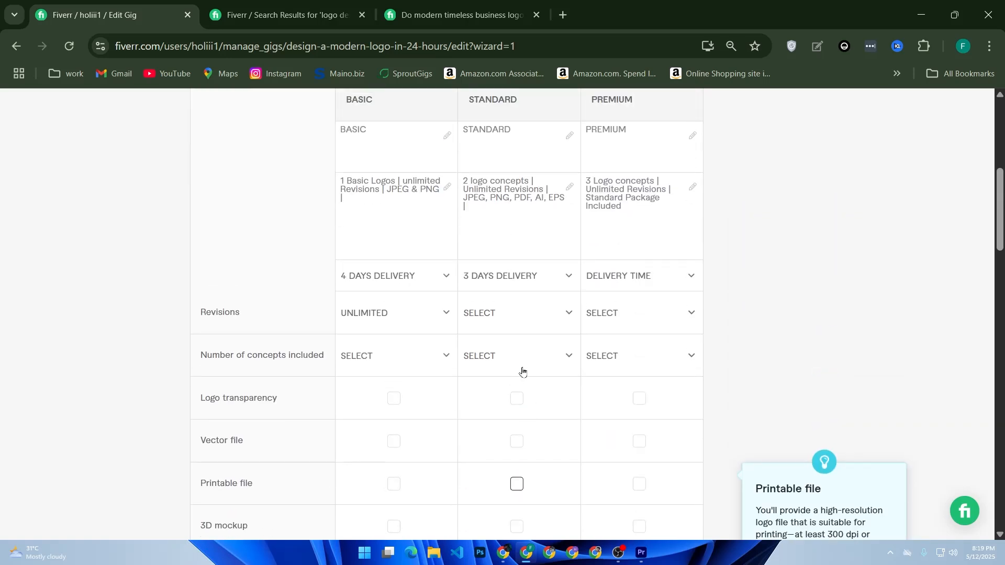
click(506, 316)
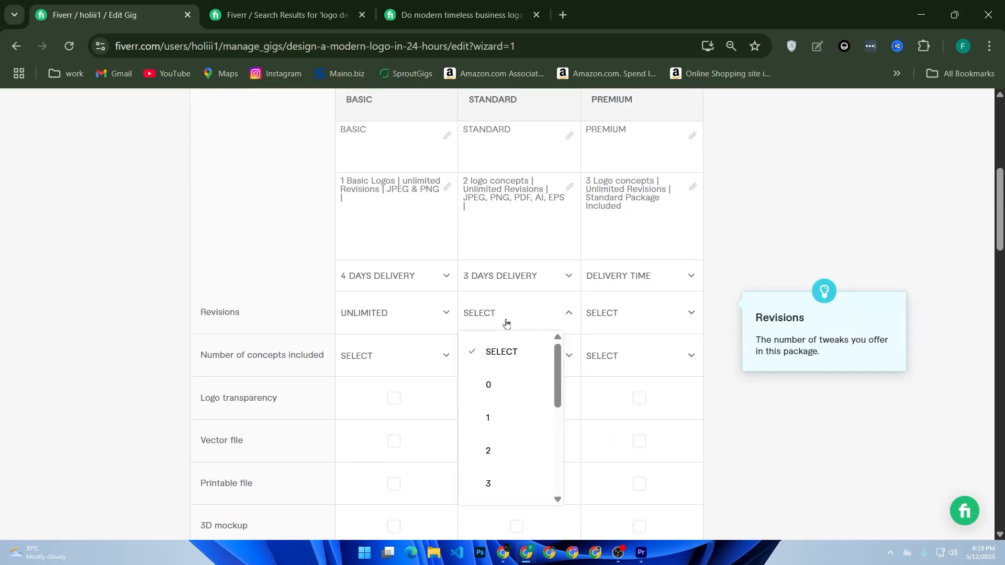
scroll(500, 419, down, 2)
click(498, 435)
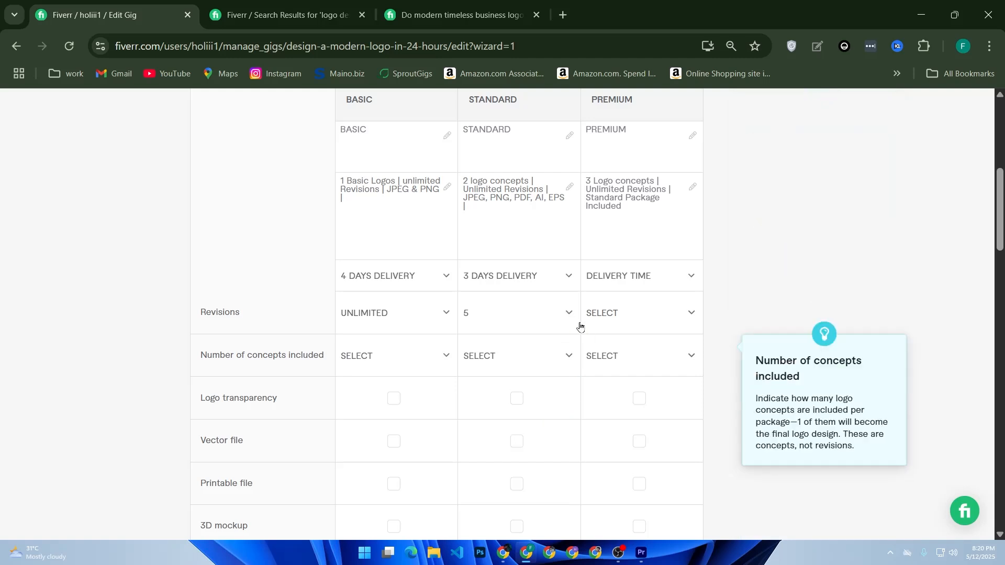
Step: Set the Premium package to 1 revision and 2 days delivery
click(605, 312)
click(610, 419)
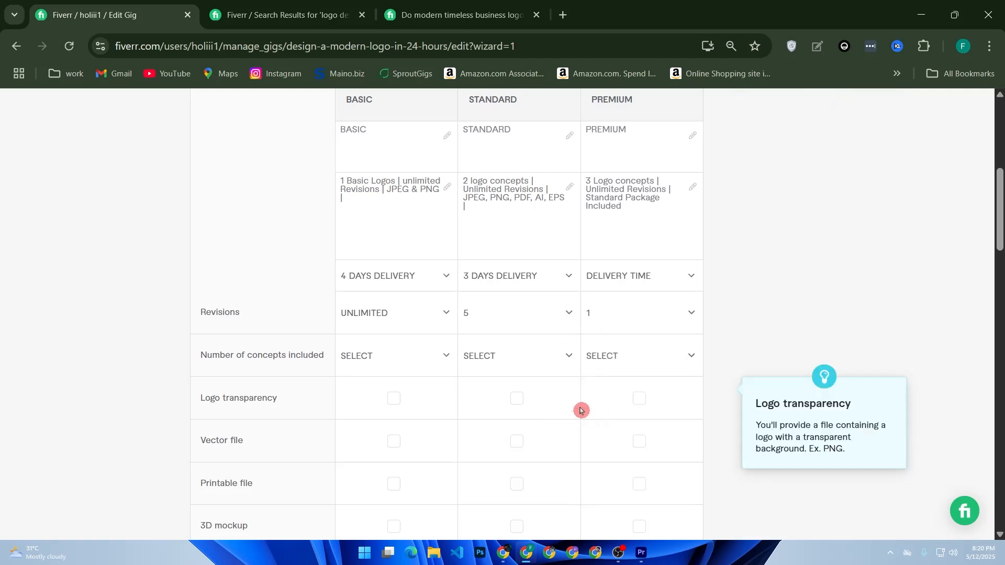
click(511, 360)
click(639, 276)
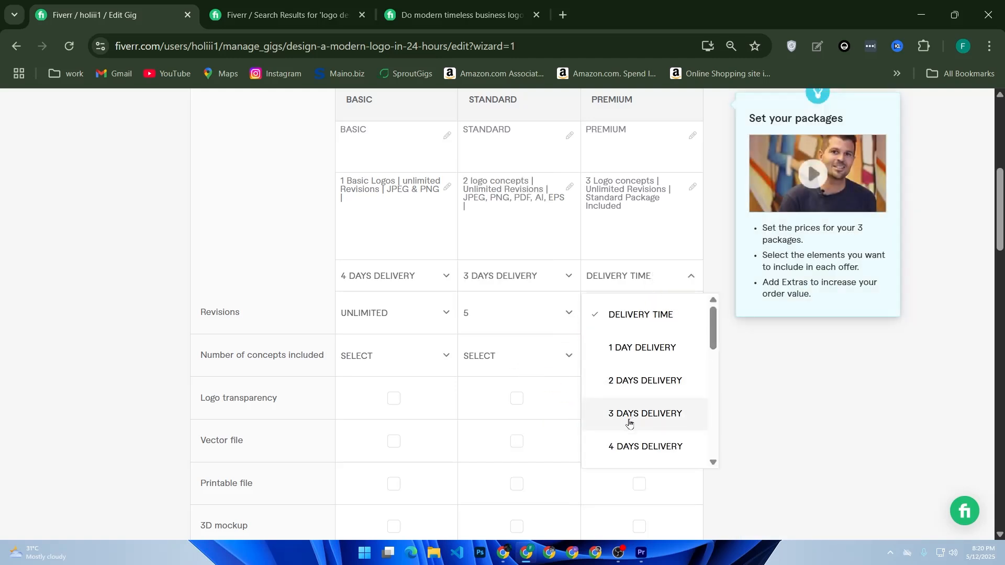
click(636, 382)
click(520, 356)
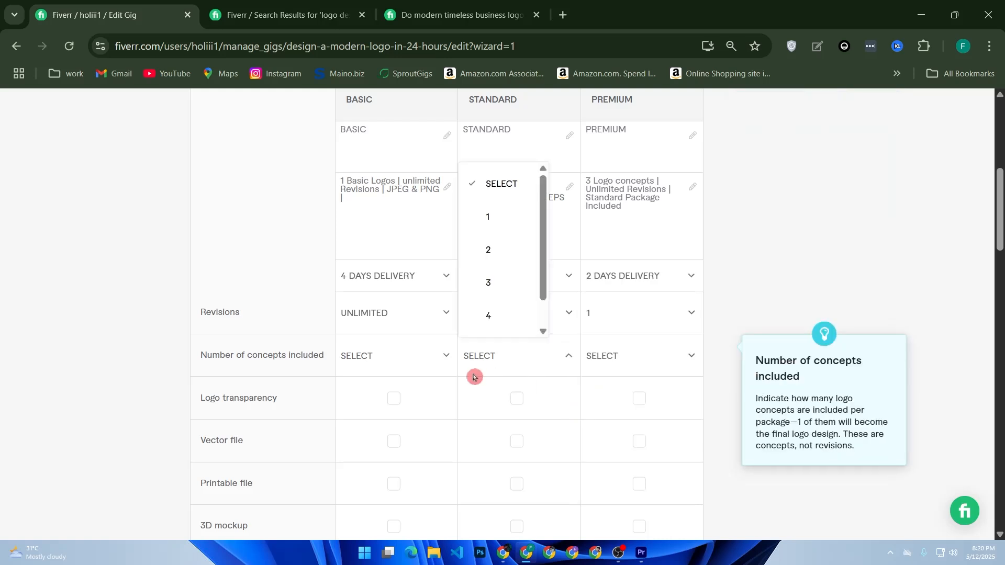
Step: Set the Standard package price to $15 and the Premium package price to $30
scroll(408, 388, down, 7)
click(518, 339)
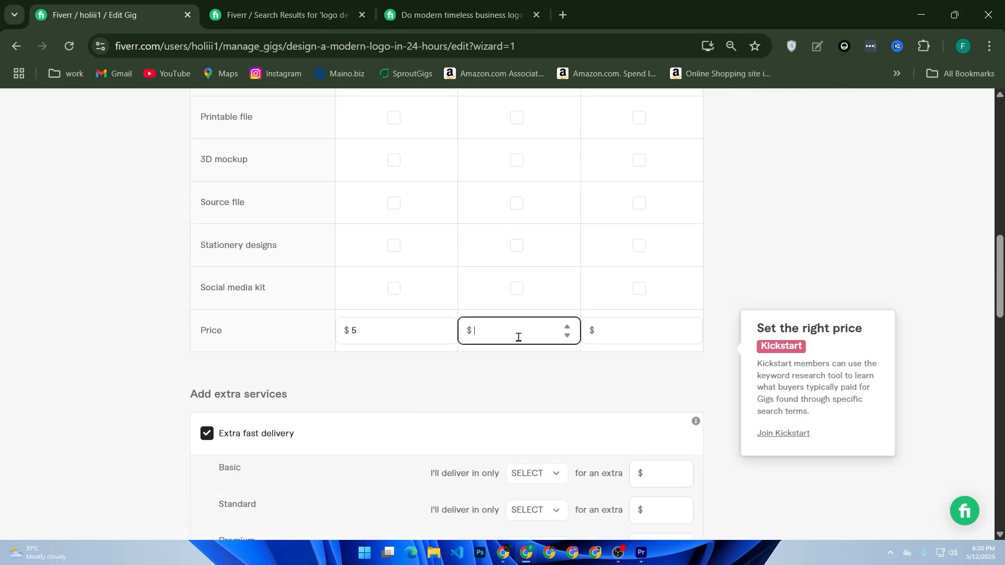
click(620, 335)
text(30)
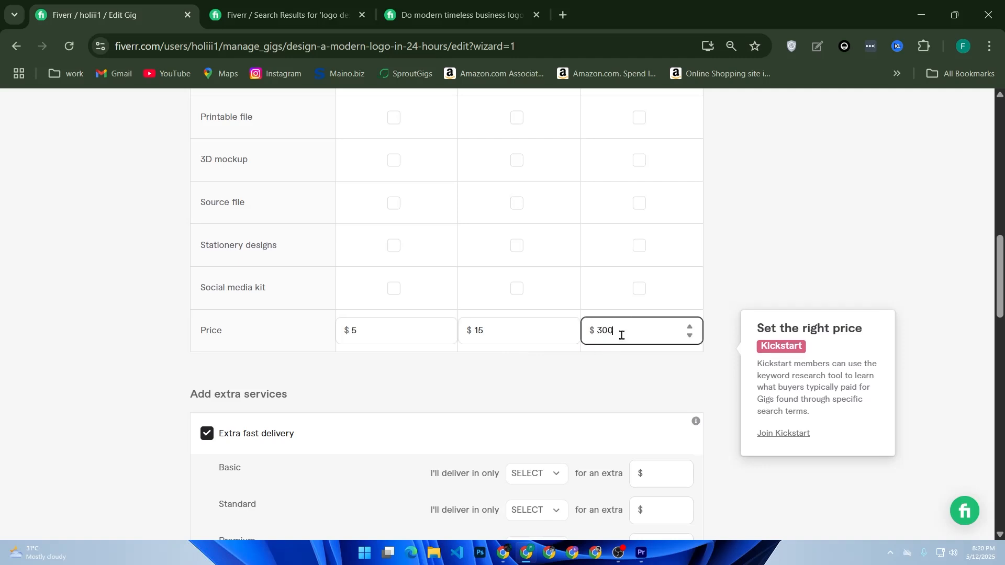
Step: Try to save the pricing section with the preselected extra services left blank
scroll(622, 338, down, 5)
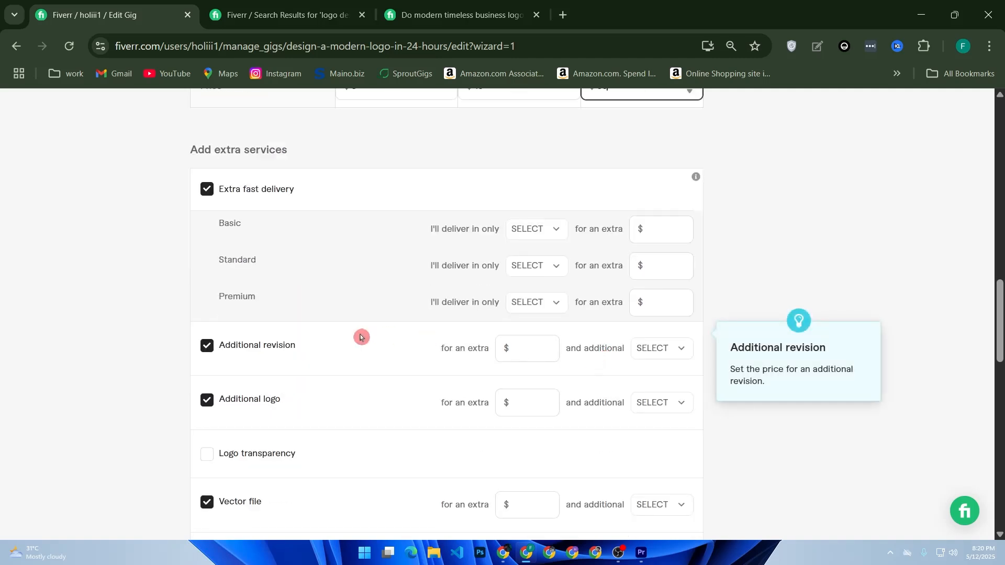
scroll(467, 247, down, 3)
scroll(445, 383, down, 3)
scroll(427, 398, down, 4)
click(622, 386)
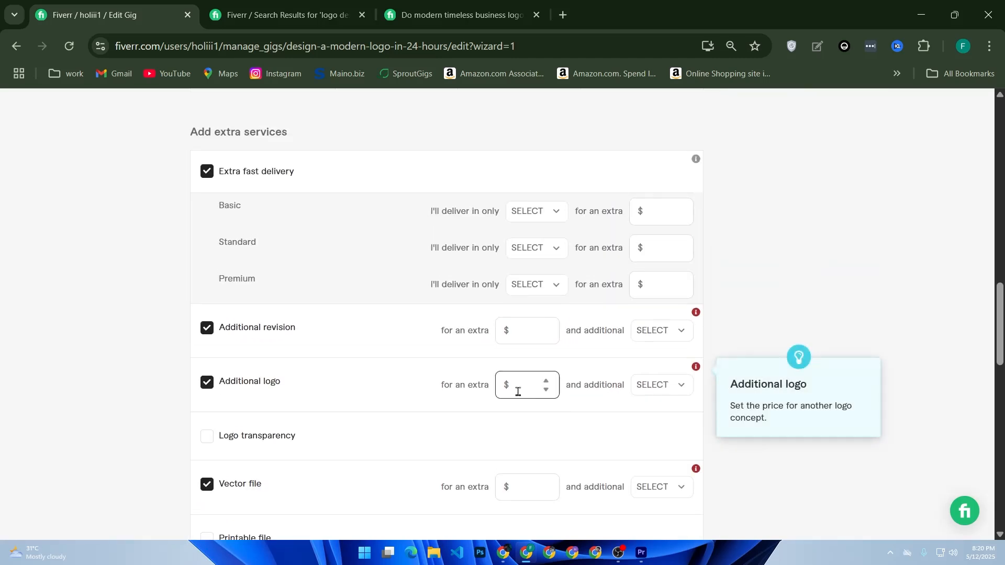
Step: Deselect the Extra fast delivery, Additional revision, Additional logo, Vector file and 3D mockup extras, and save the pricing section to continue
click(219, 338)
click(203, 365)
click(224, 171)
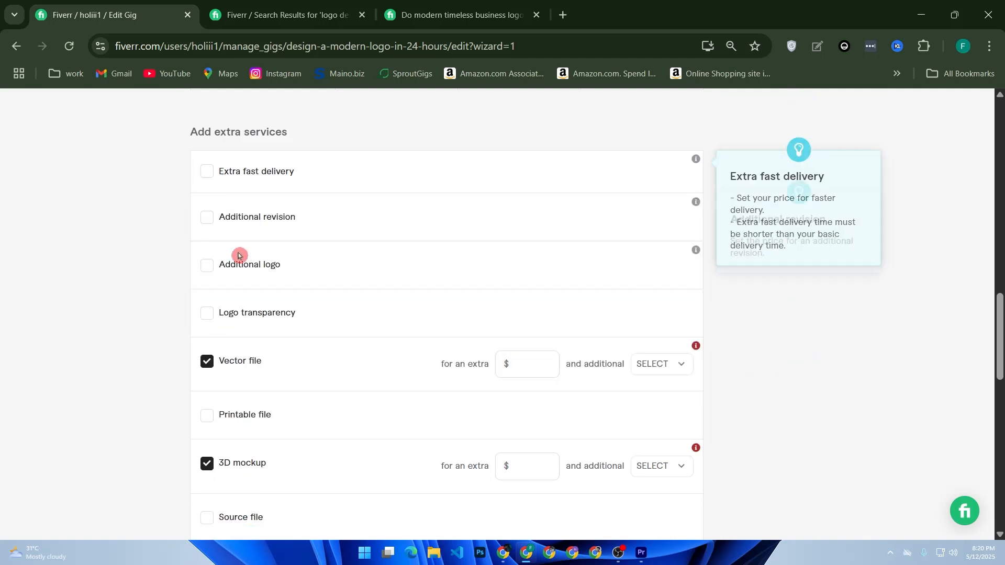
scroll(229, 289, down, 2)
click(206, 240)
click(206, 336)
scroll(348, 354, down, 5)
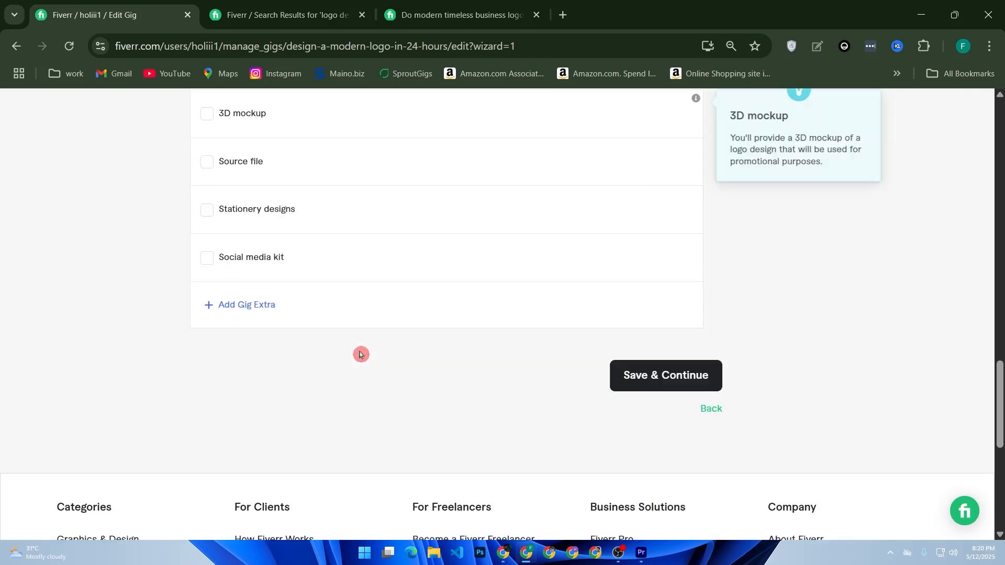
click(677, 349)
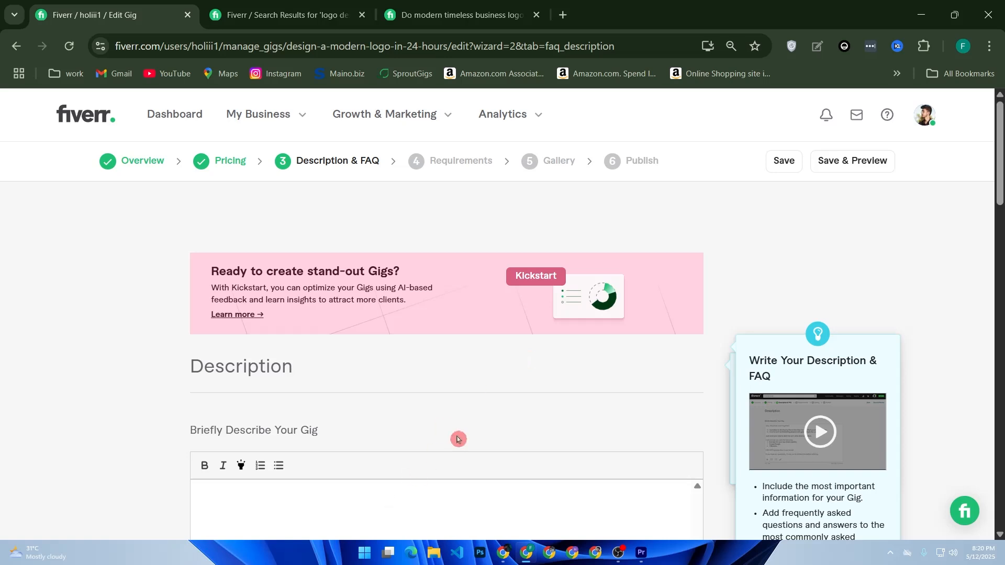
Step: Write the gig description "I will design a clean, professional logo tailored to your brand."
scroll(458, 435, down, 5)
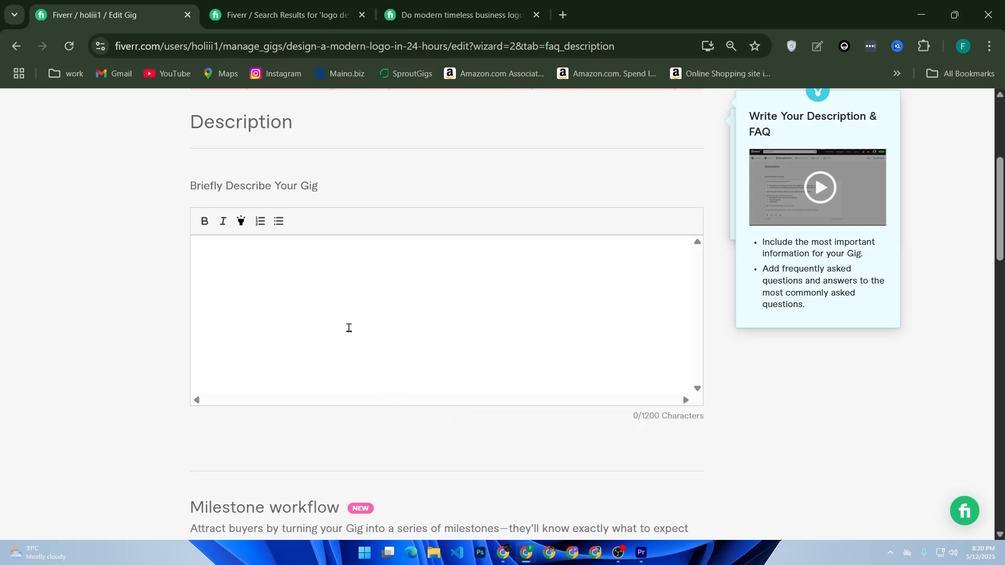
text(will design a clean)
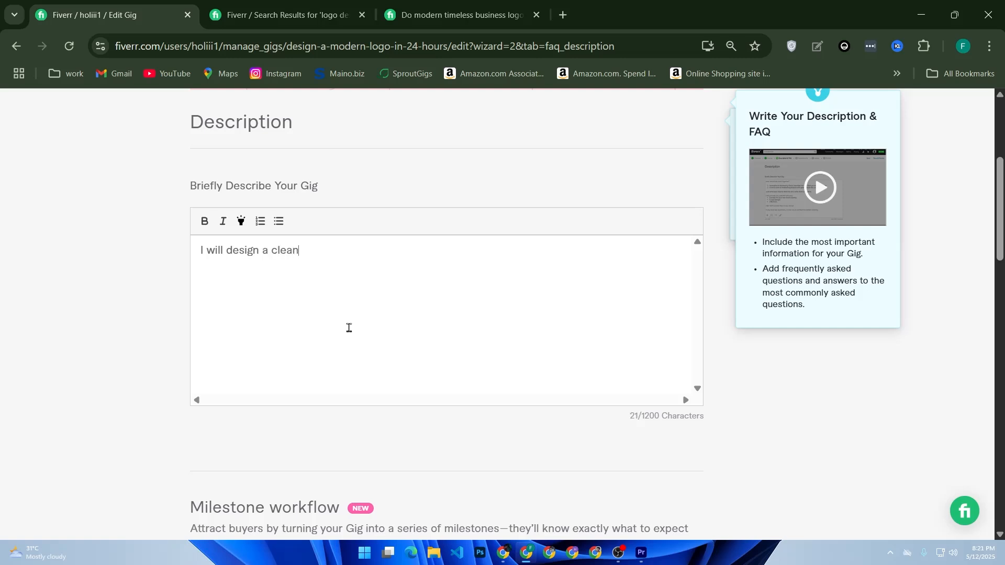
text(, professional logo t)
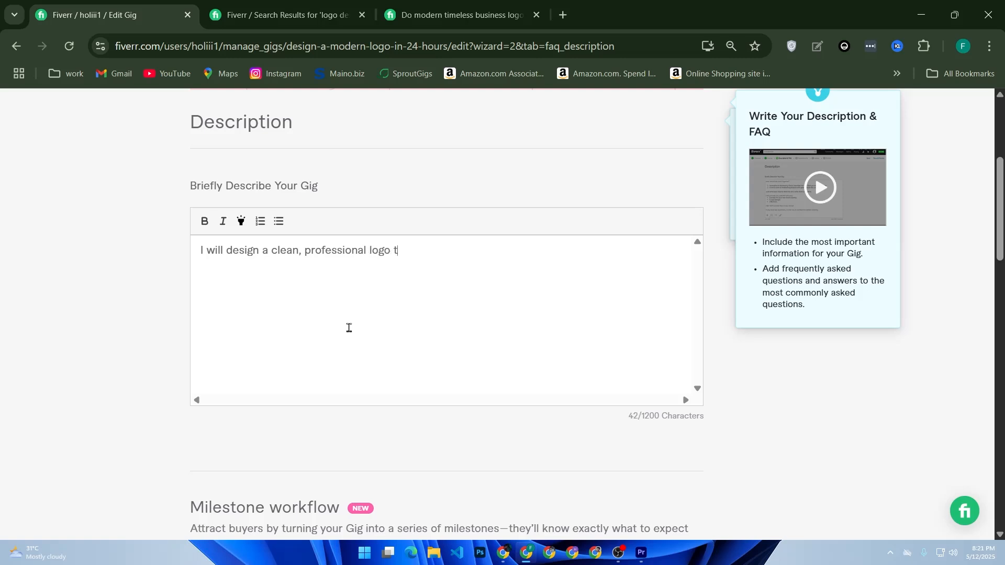
text(ailord)
text(d to your)
text( barn)
text(and.)
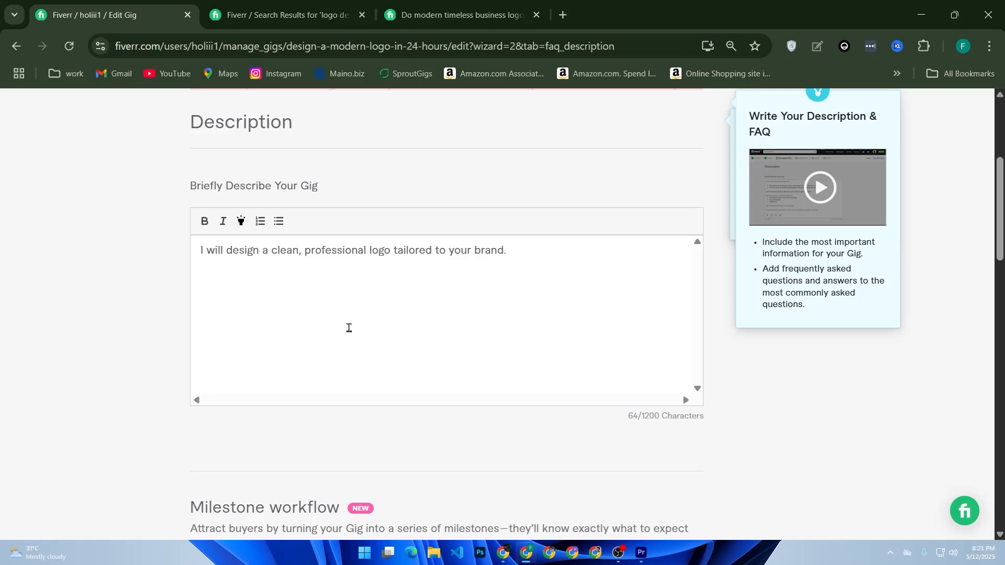
Step: Try to save the Description & FAQ section and continue, and return to the description text
scroll(349, 328, down, 10)
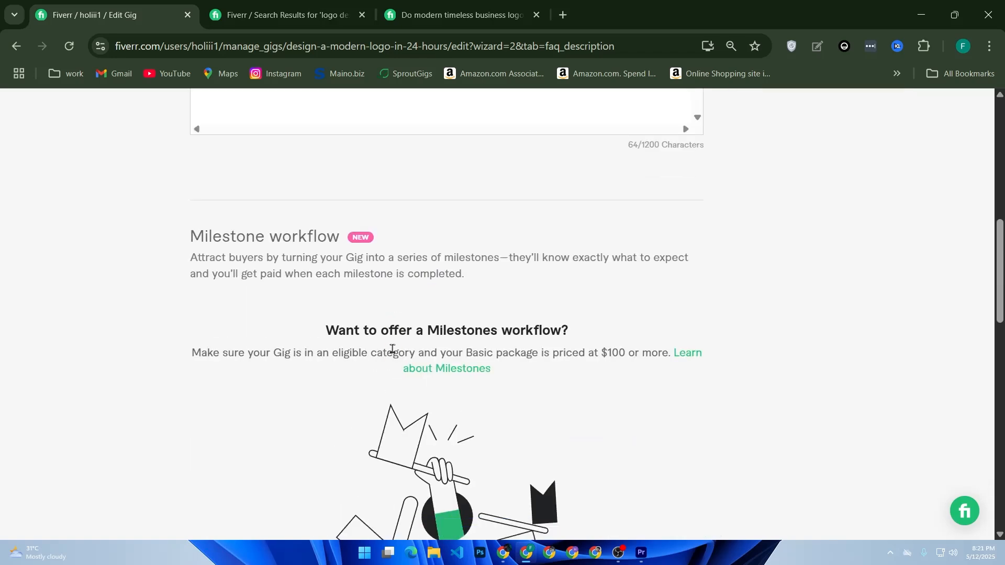
click(668, 430)
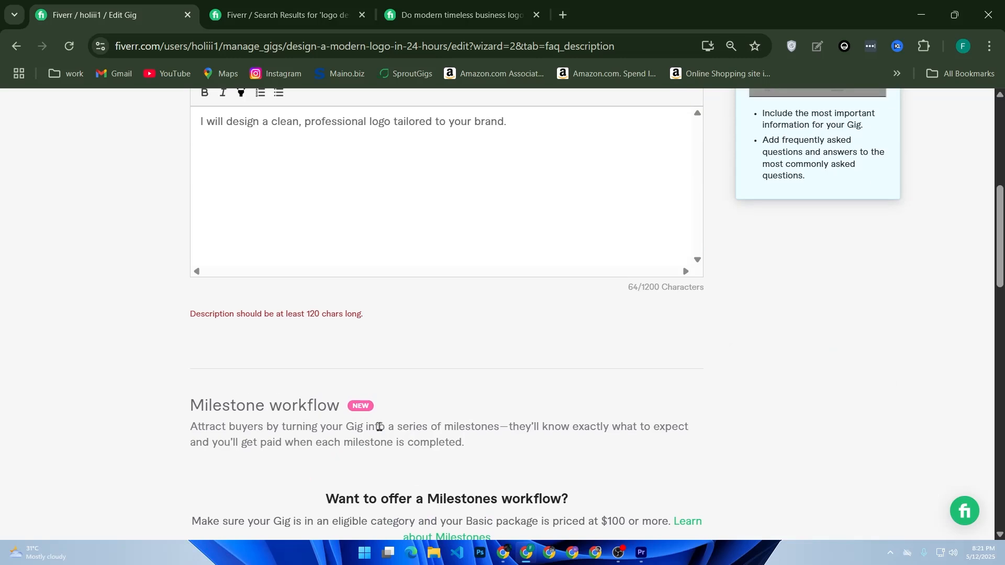
scroll(431, 369, up, 5)
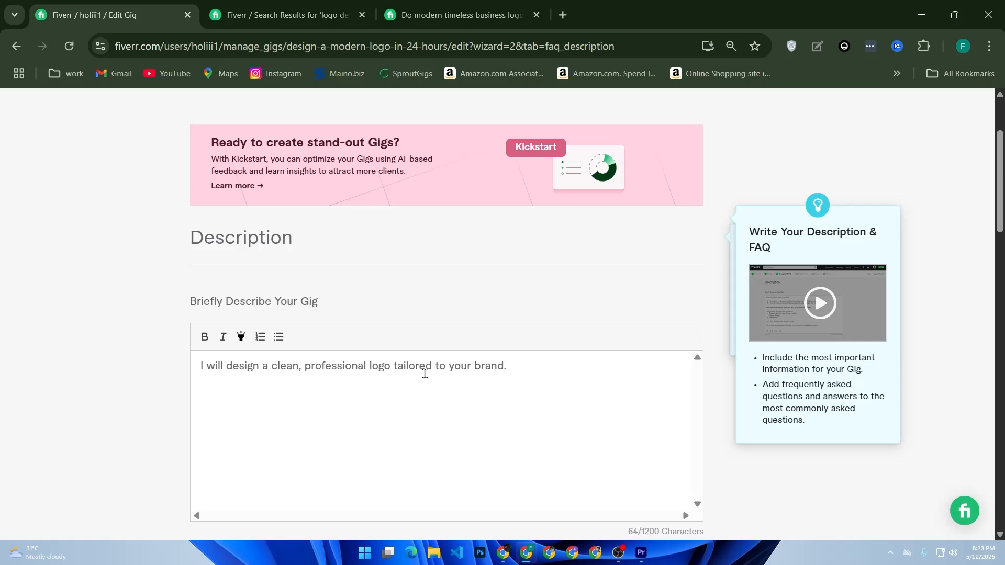
scroll(425, 374, down, 2)
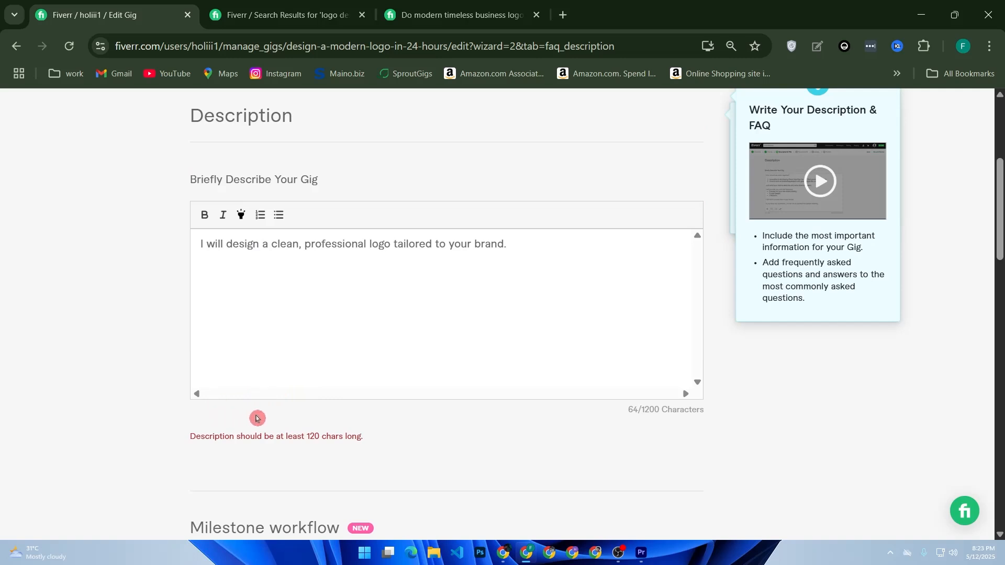